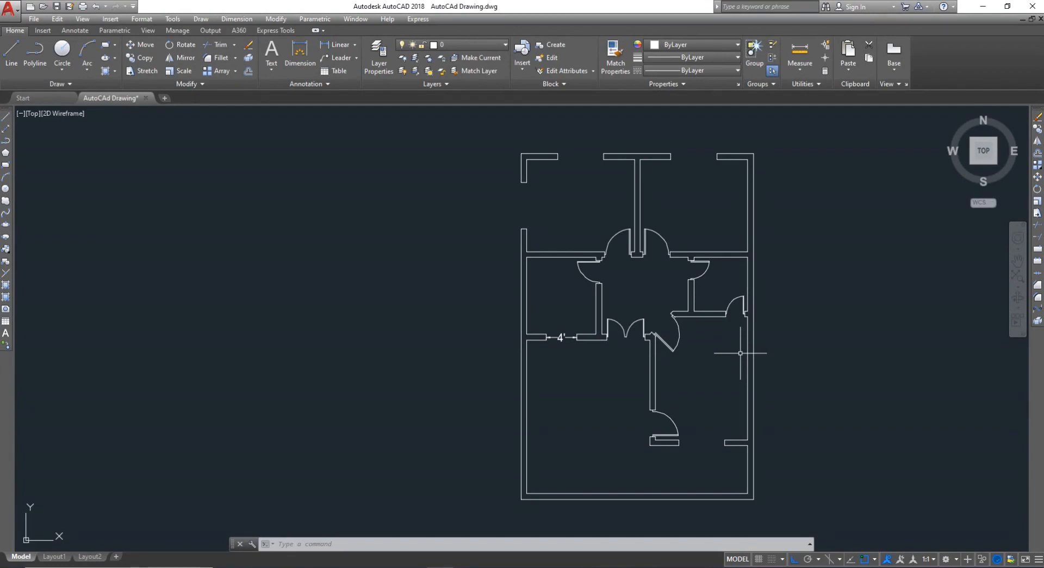
- Examine the floor plan's interior doors and the open gaps in its upper exterior wall
scroll(658, 283, "down", 2)
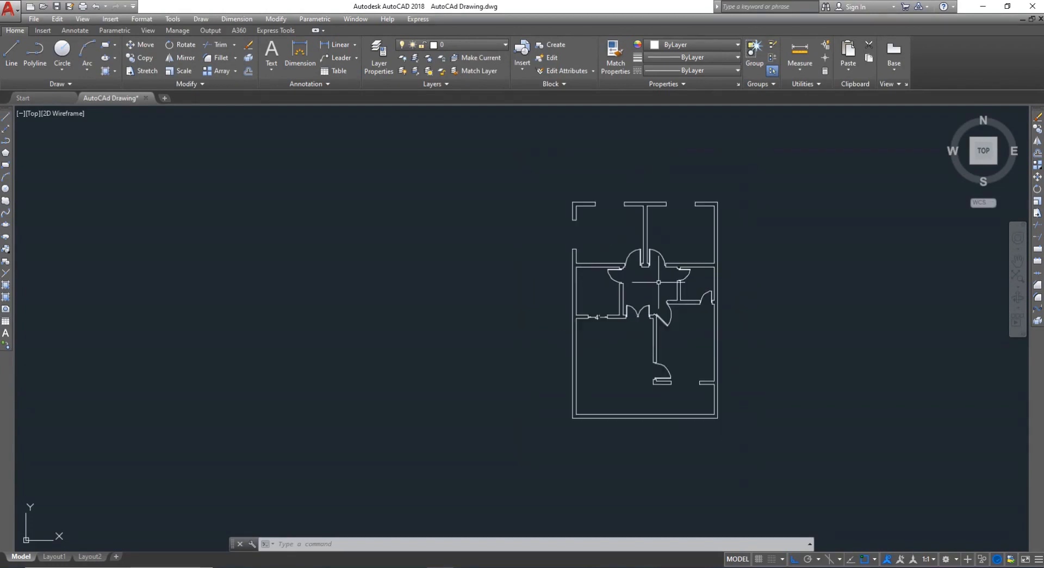
scroll(647, 170, "up", 4)
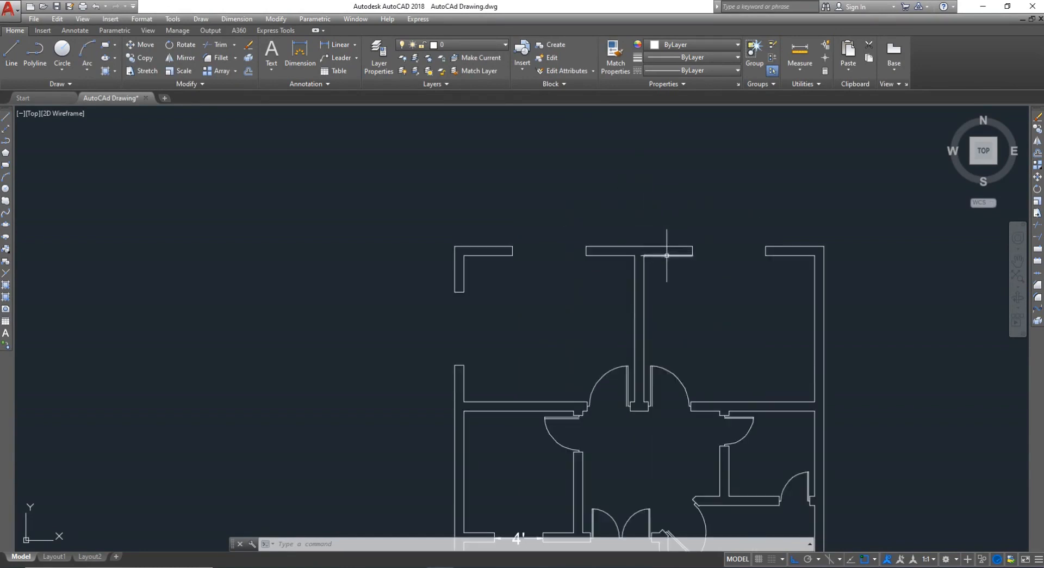
scroll(750, 233, "up", 3)
scroll(746, 304, "down", 5)
scroll(746, 305, "up", 8)
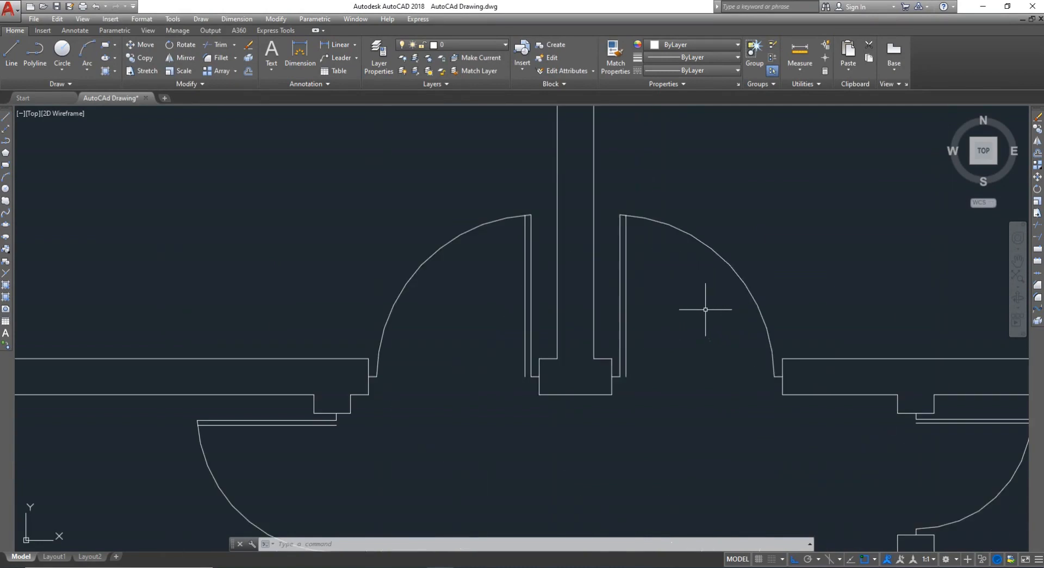
scroll(672, 228, "down", 8)
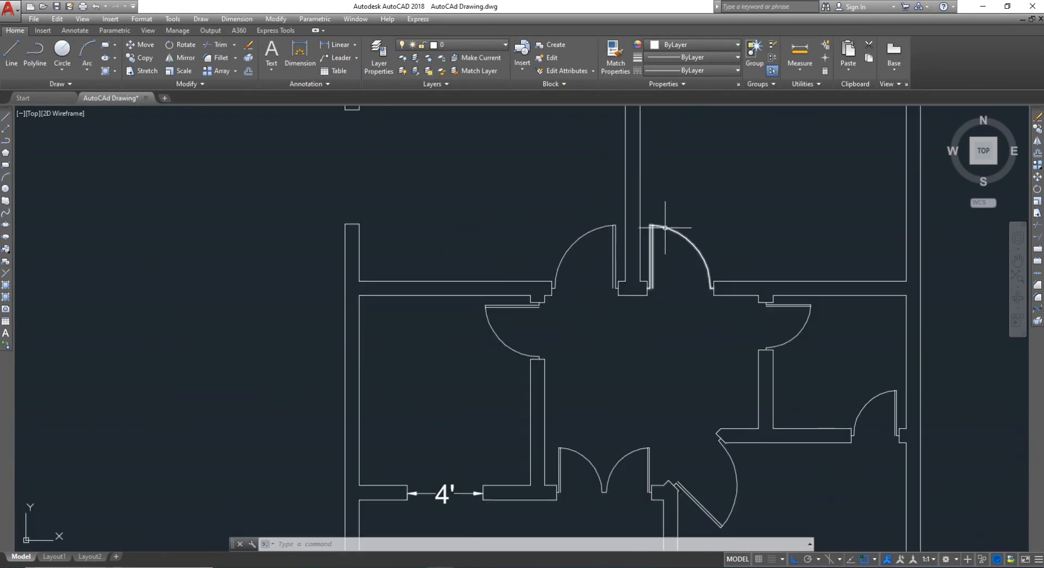
scroll(673, 174, "up", 6)
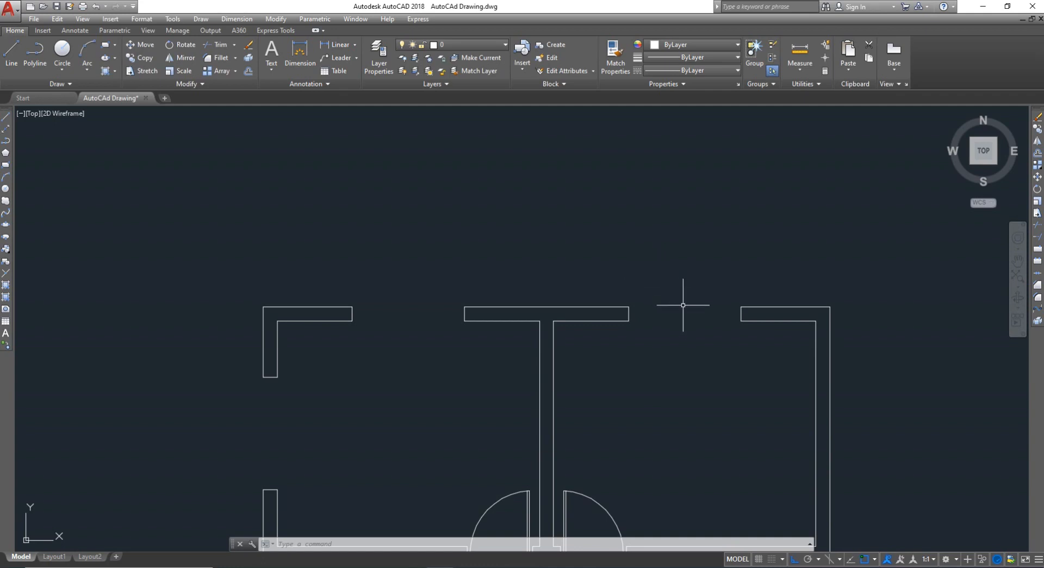
scroll(670, 314, "up", 2)
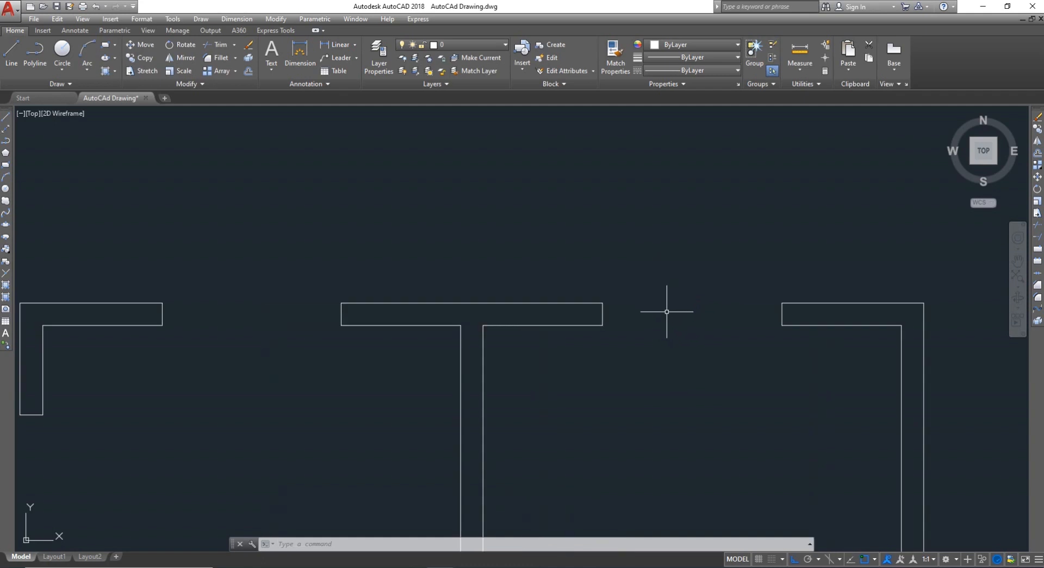
- Try closing the inner edge of the upper wall's right-hand opening with a line on layer 0, and undo it
key("Escape")
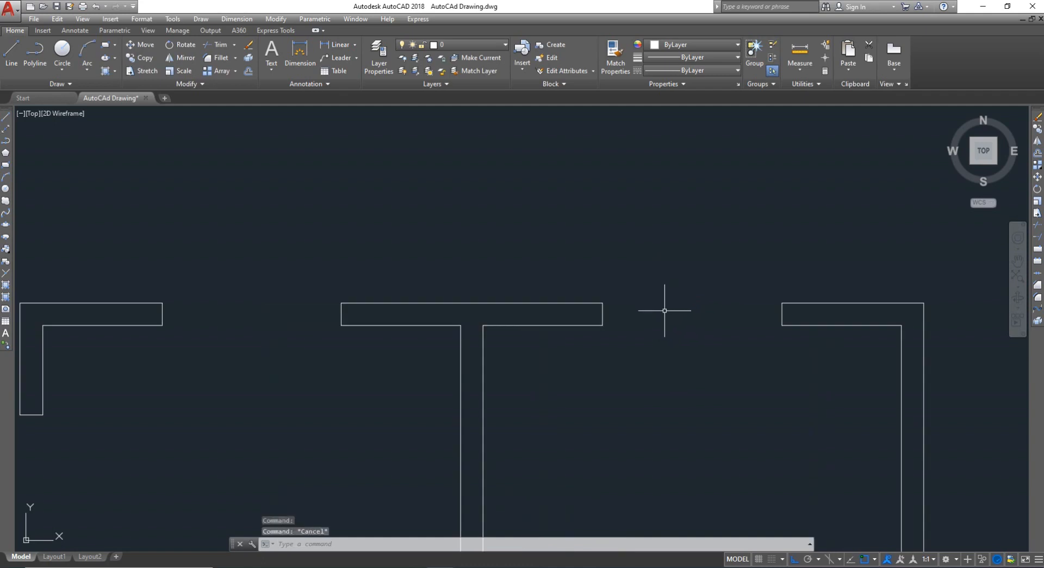
type("l")
key("Return")
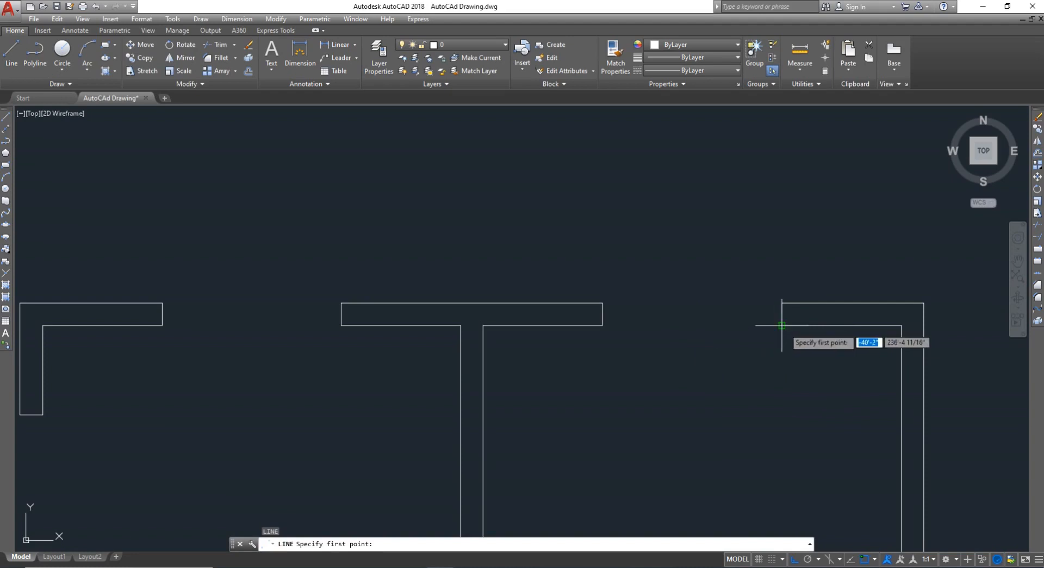
left_click(782, 325)
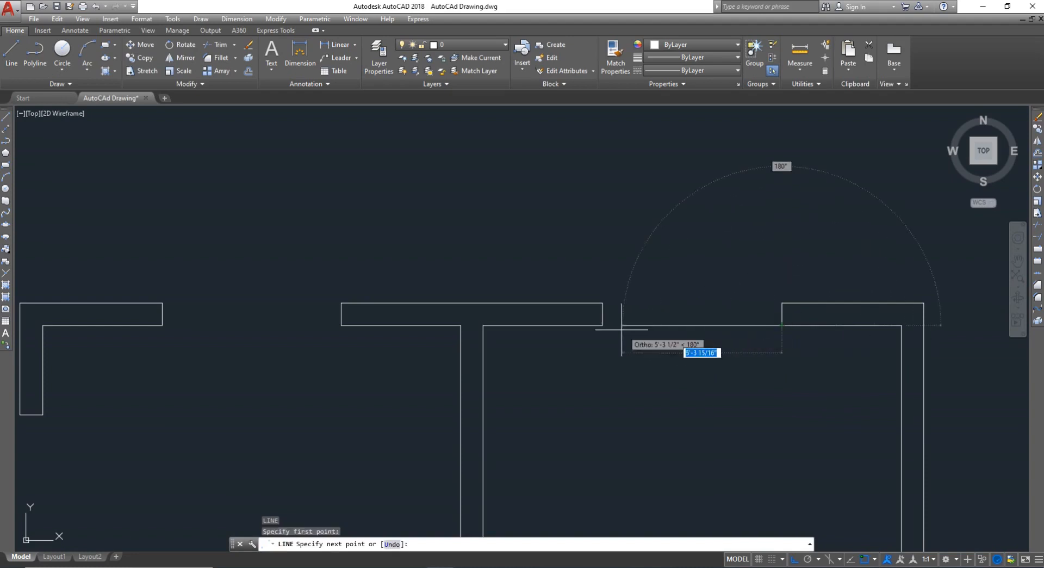
left_click(603, 325)
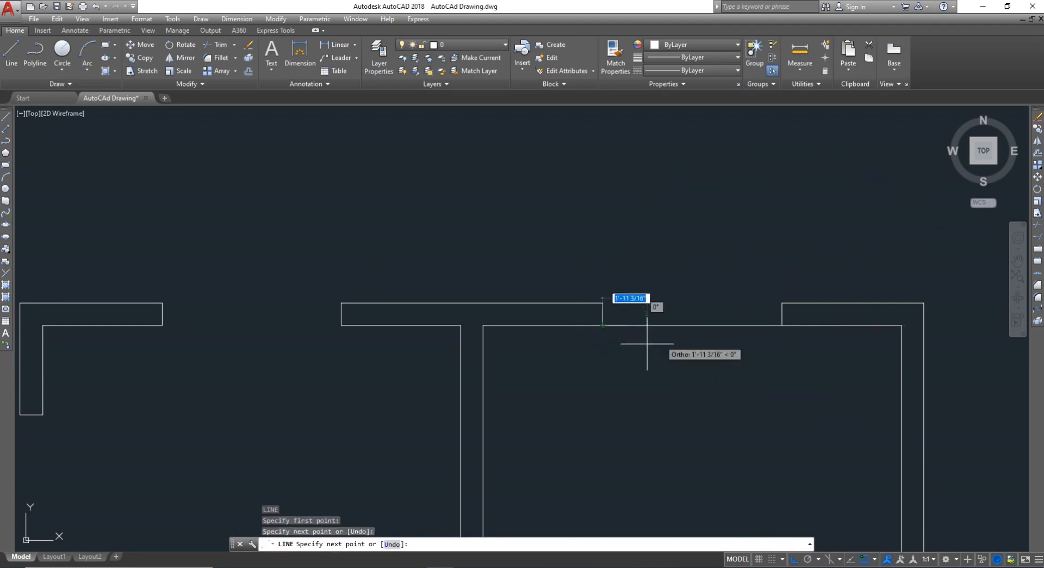
key("Escape")
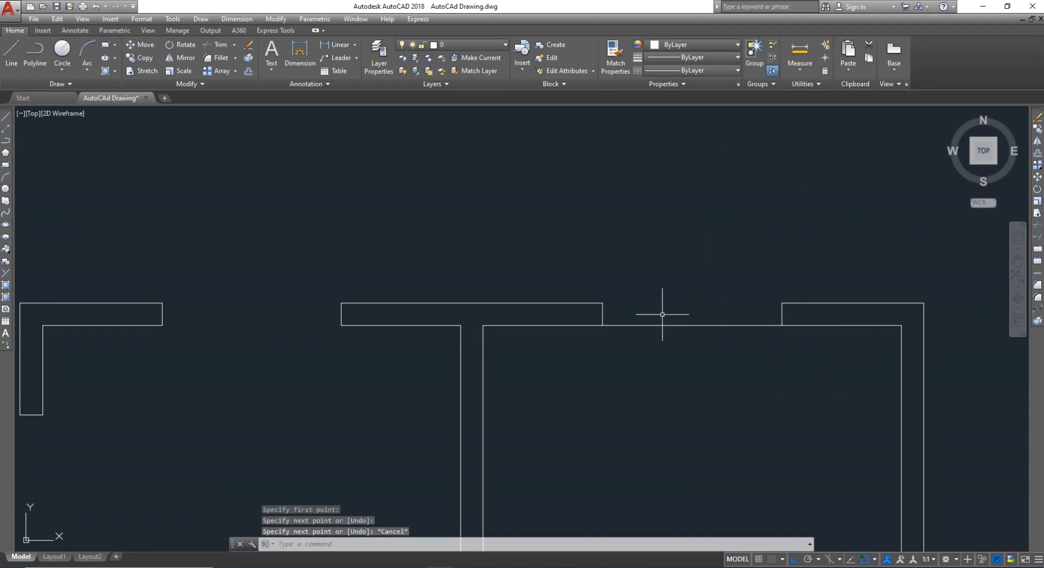
key("ctrl+z")
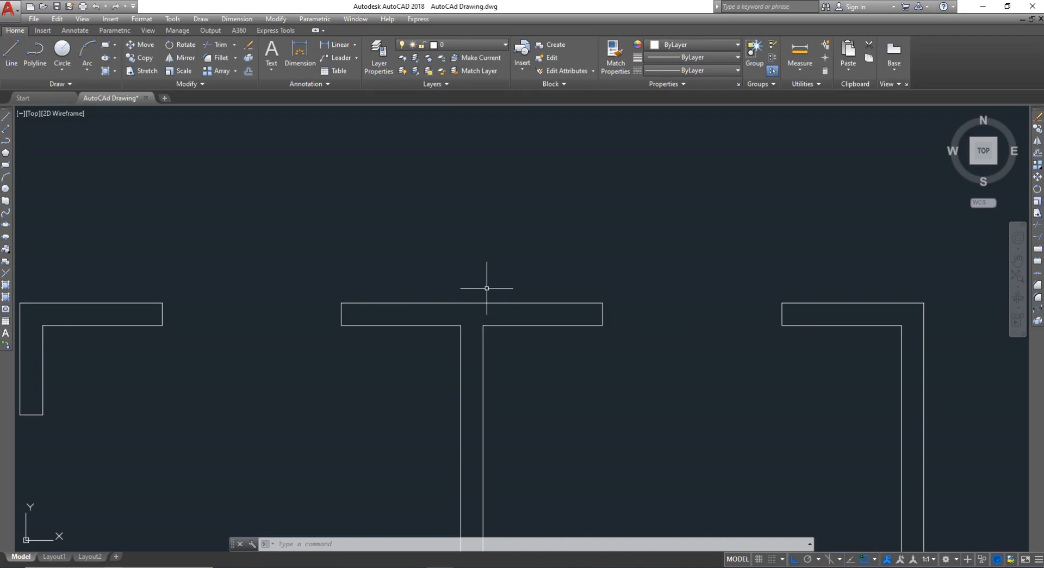
type("L")
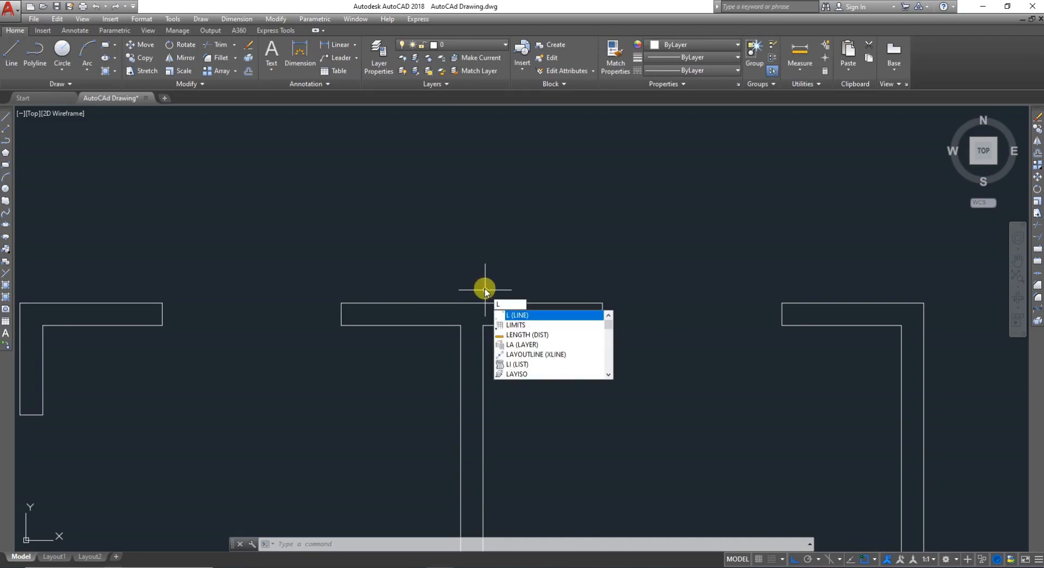
type("A")
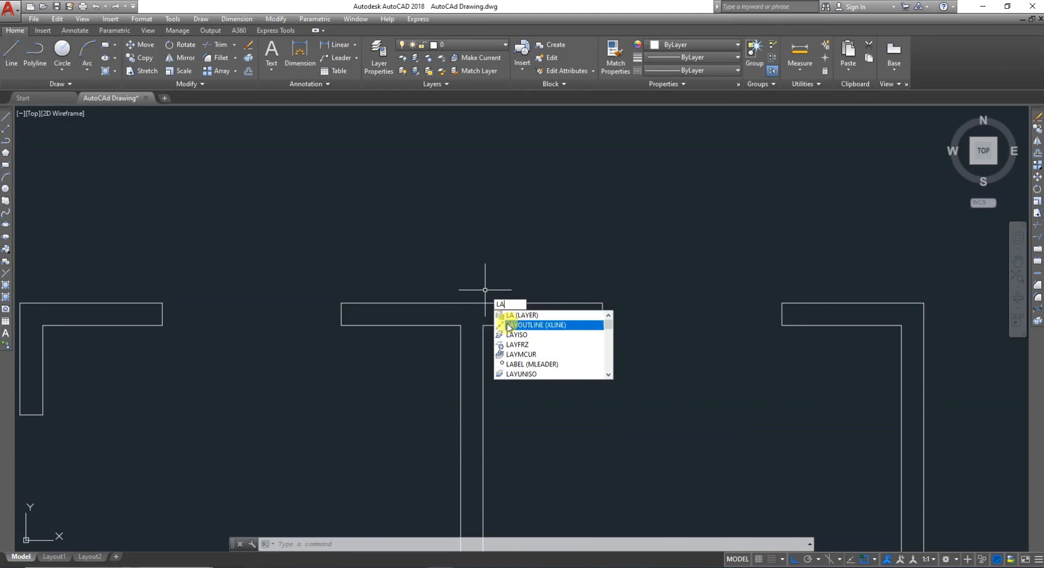
left_click(380, 260)
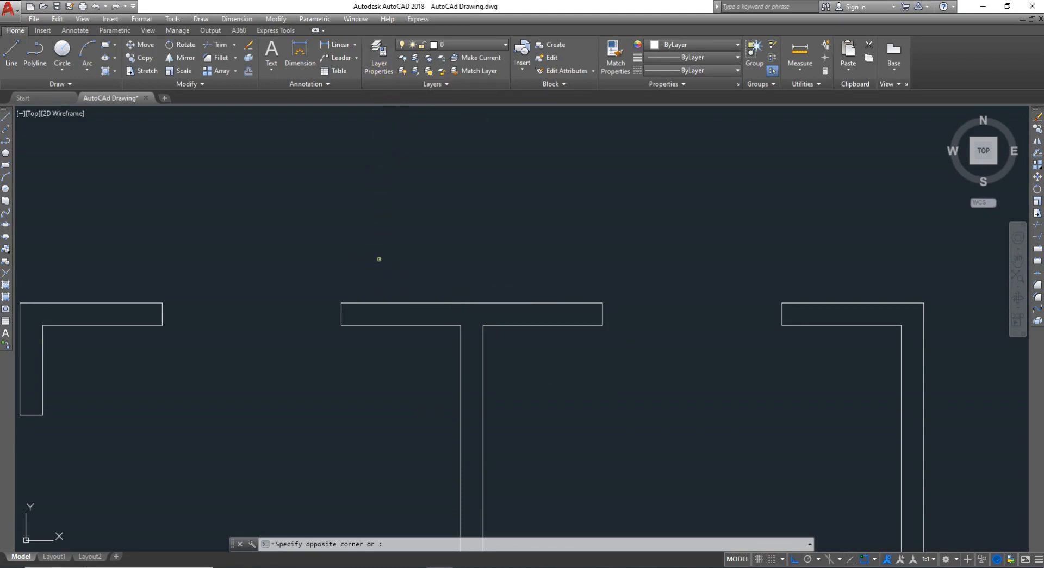
key("Escape")
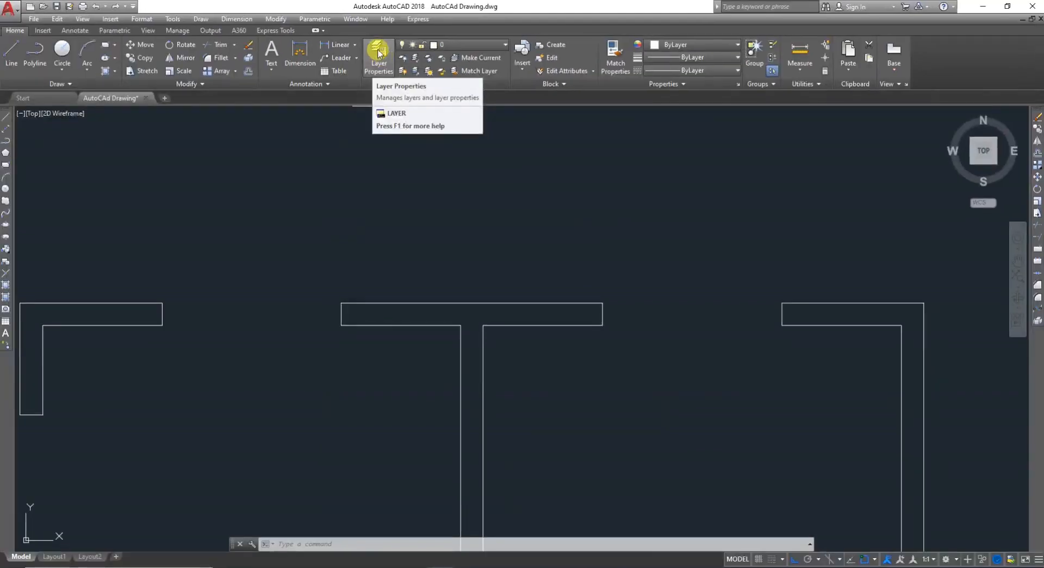
- Create a new layer named Window 1 in the layer manager
left_click(376, 117)
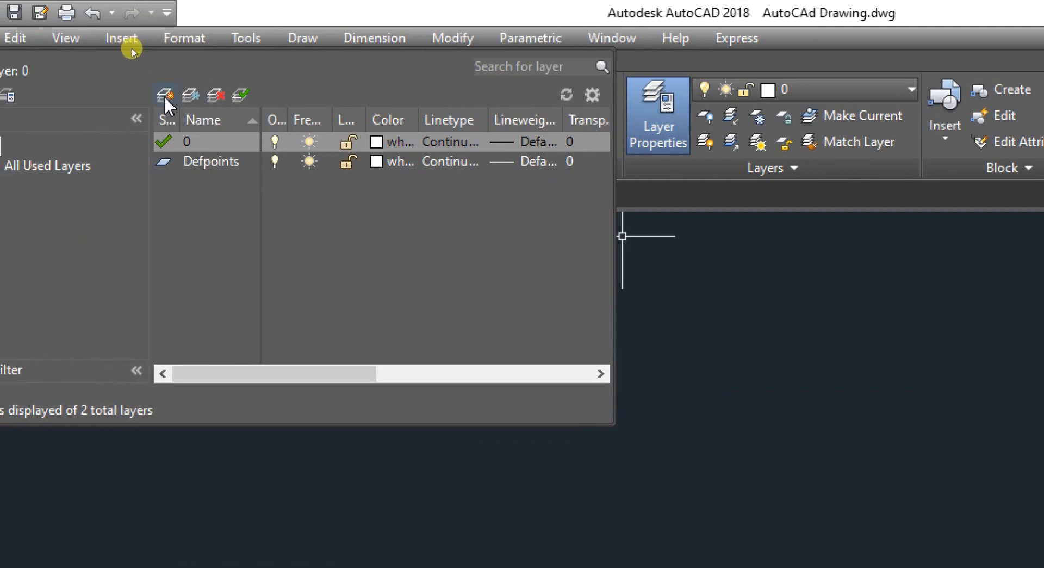
left_click(165, 96)
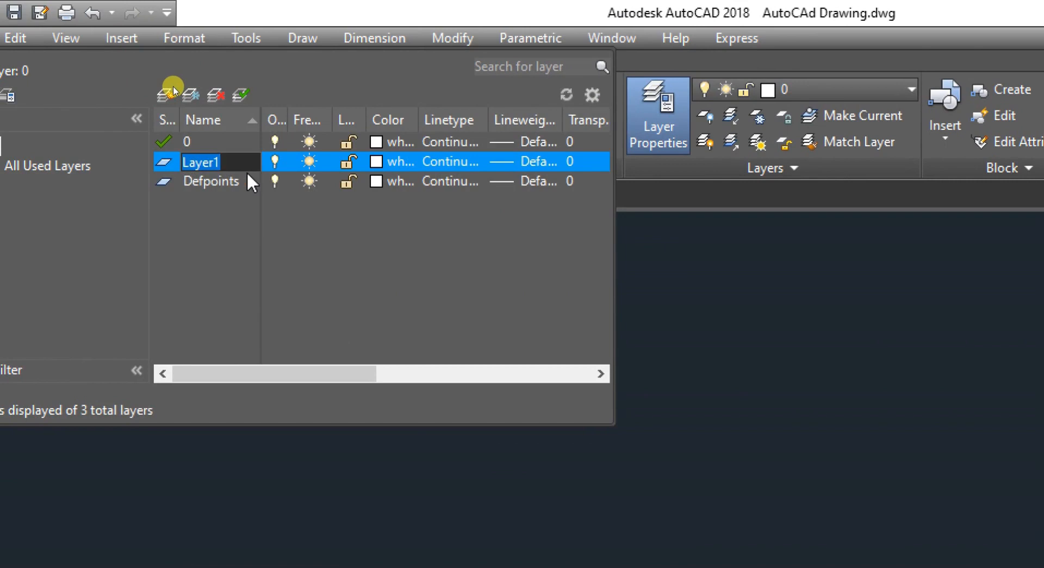
type("Wi")
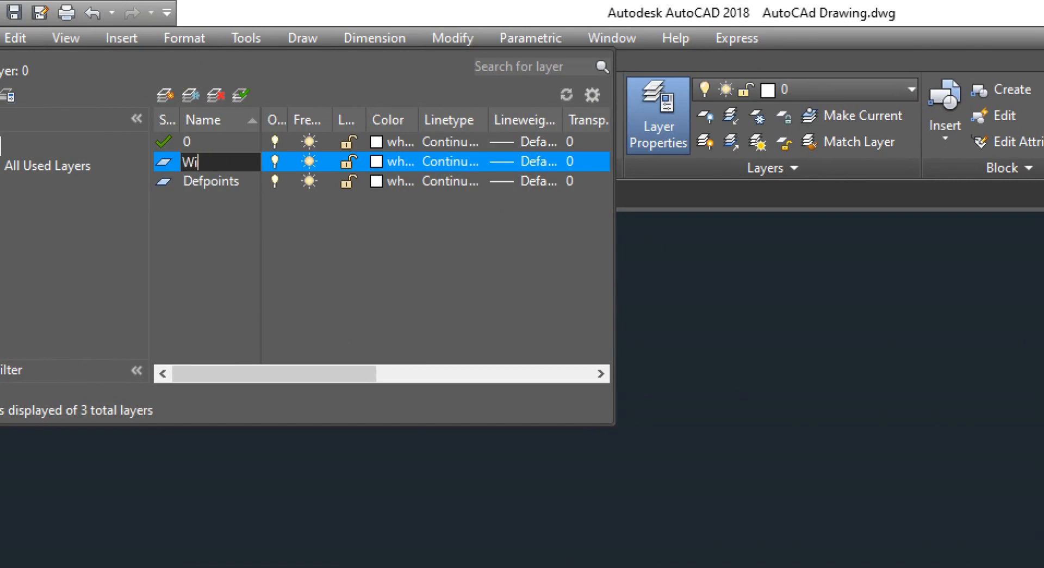
type("ndow 1")
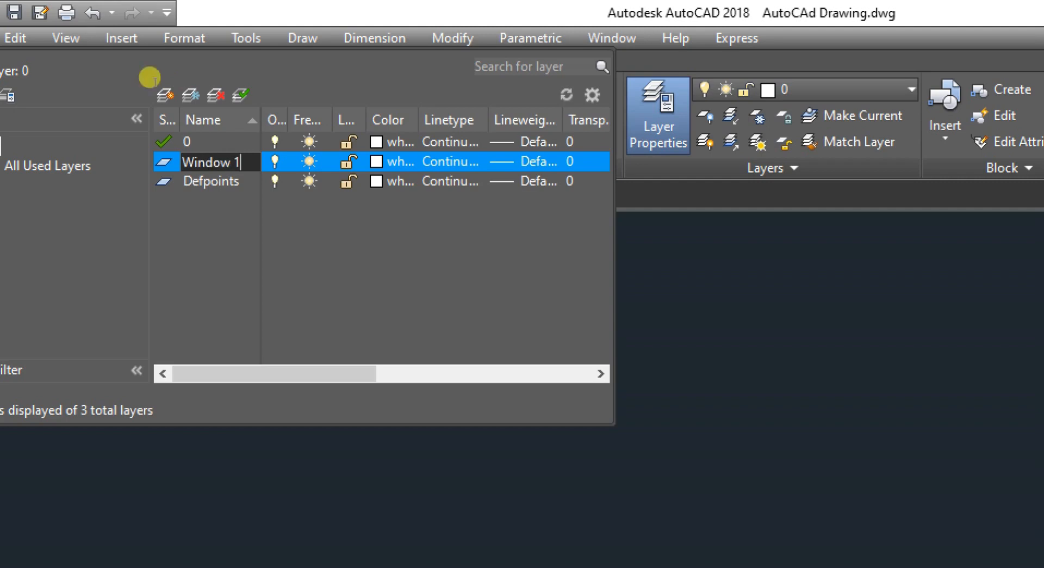
- Set the Window 1 layer's color to red, index color 10
left_click(382, 165)
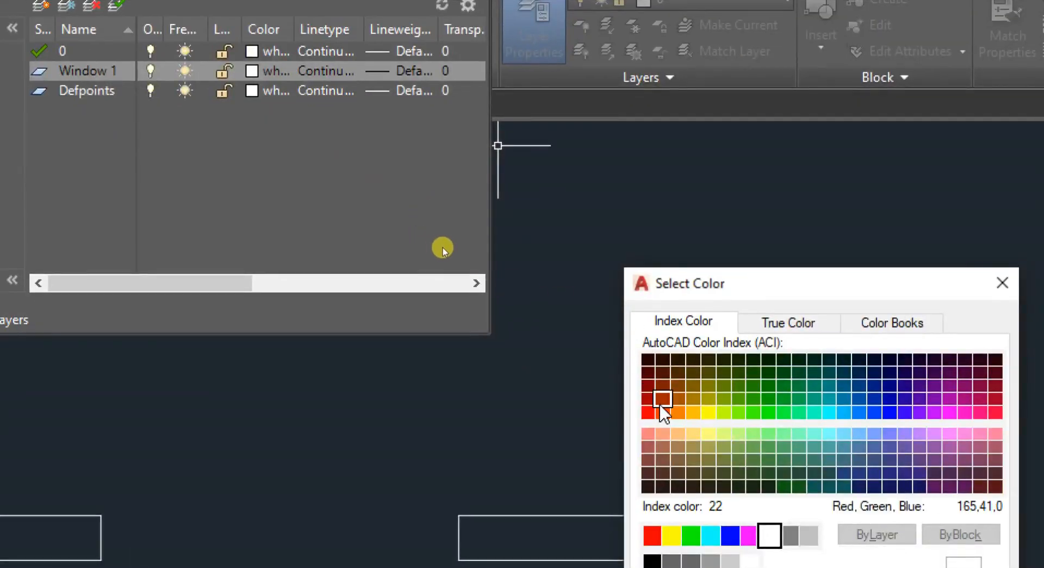
left_click(647, 412)
left_click_drag(702, 272, 590, 19)
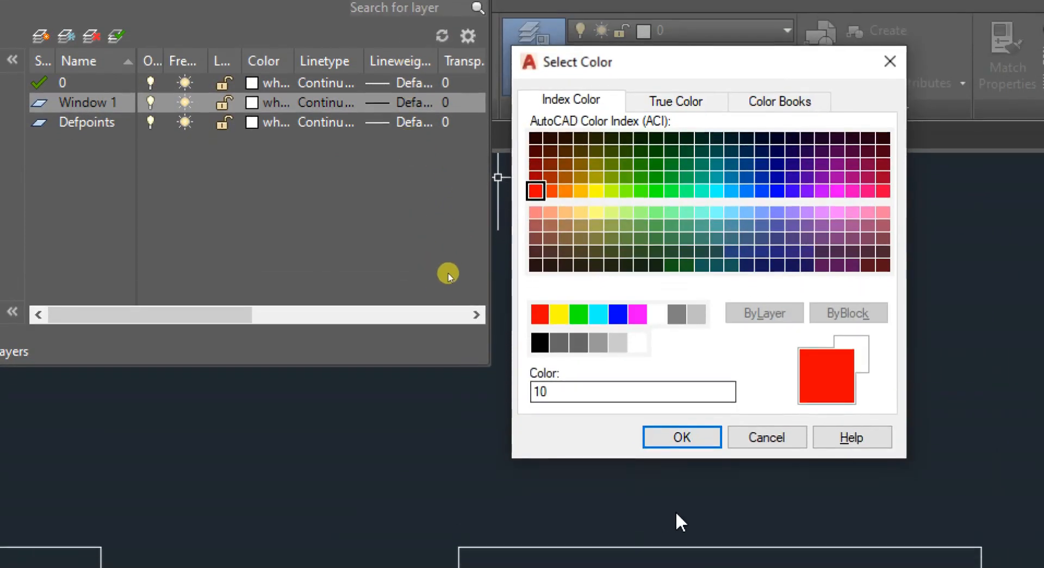
left_click(686, 440)
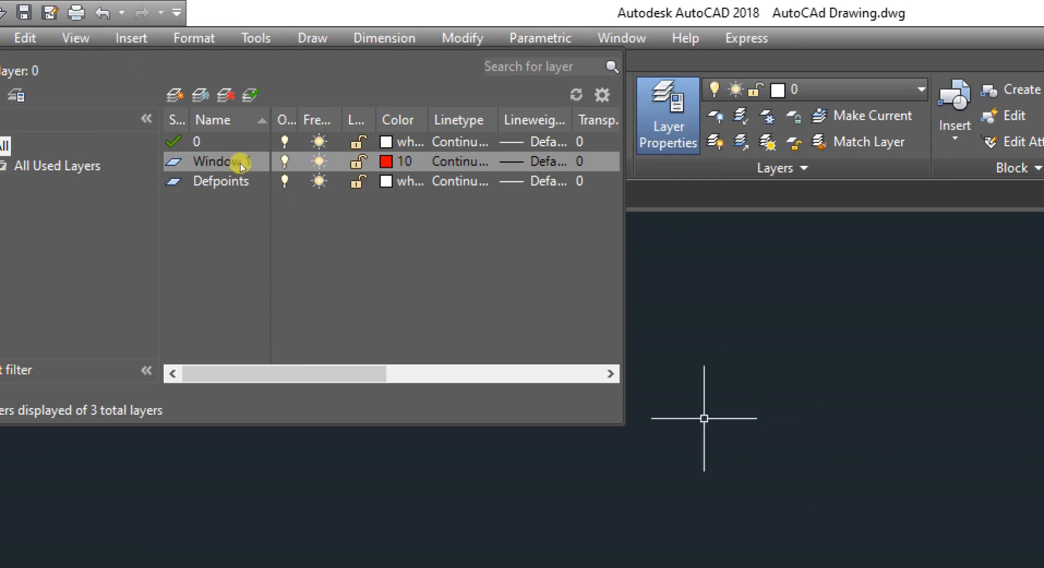
- Make Window 1 the current layer and close the layer manager
left_click(184, 162)
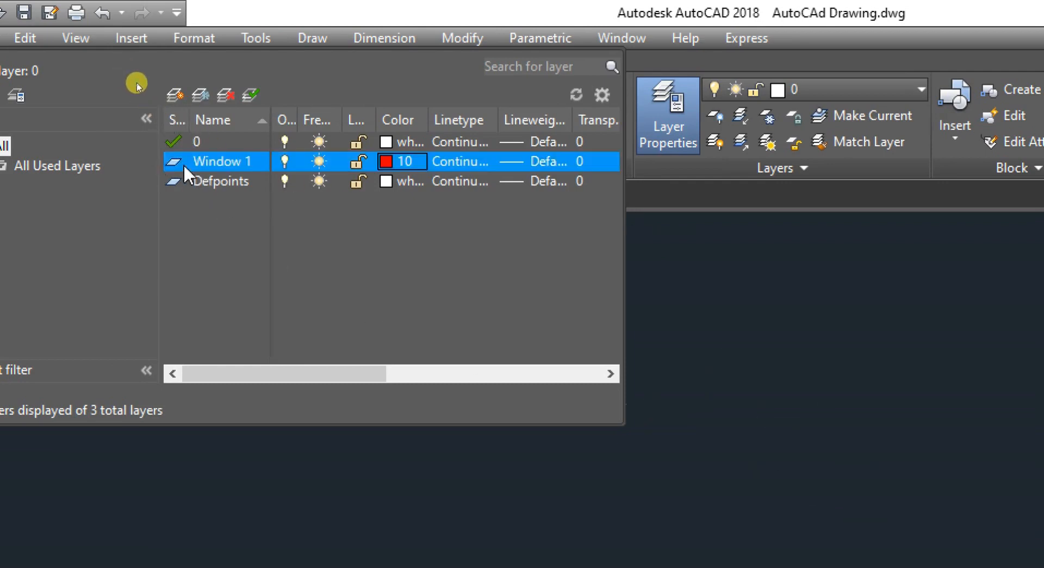
left_click(250, 94)
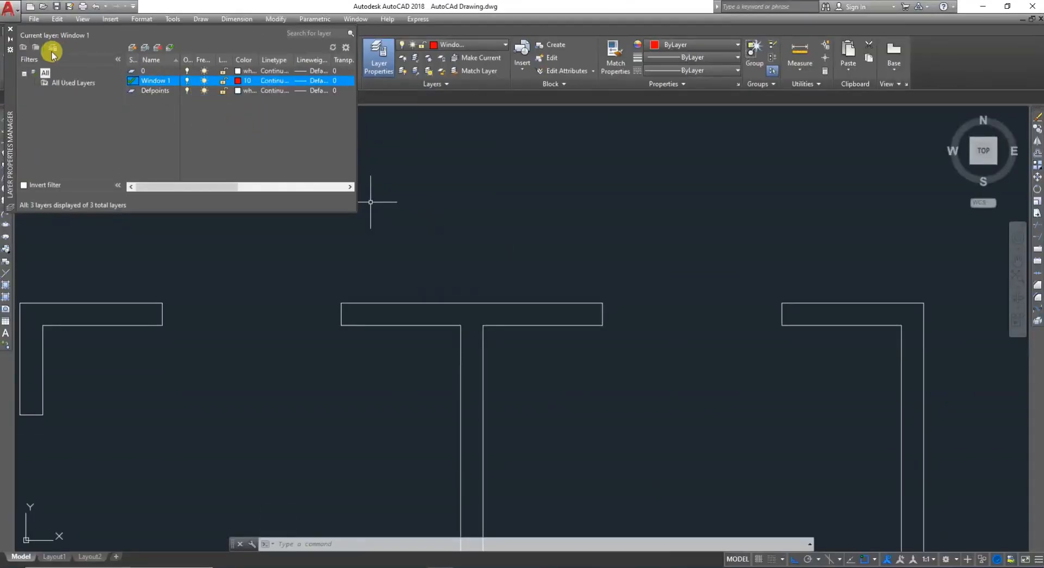
left_click(10, 29)
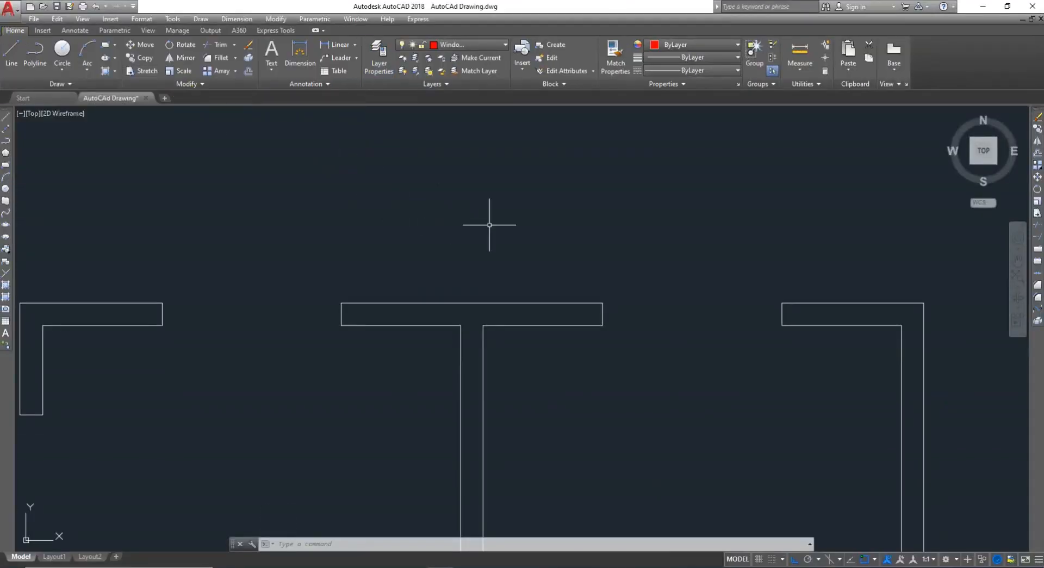
- Draw a line across the inner edge of the upper wall's right-hand opening, from corner to corner
type("l")
key("Return")
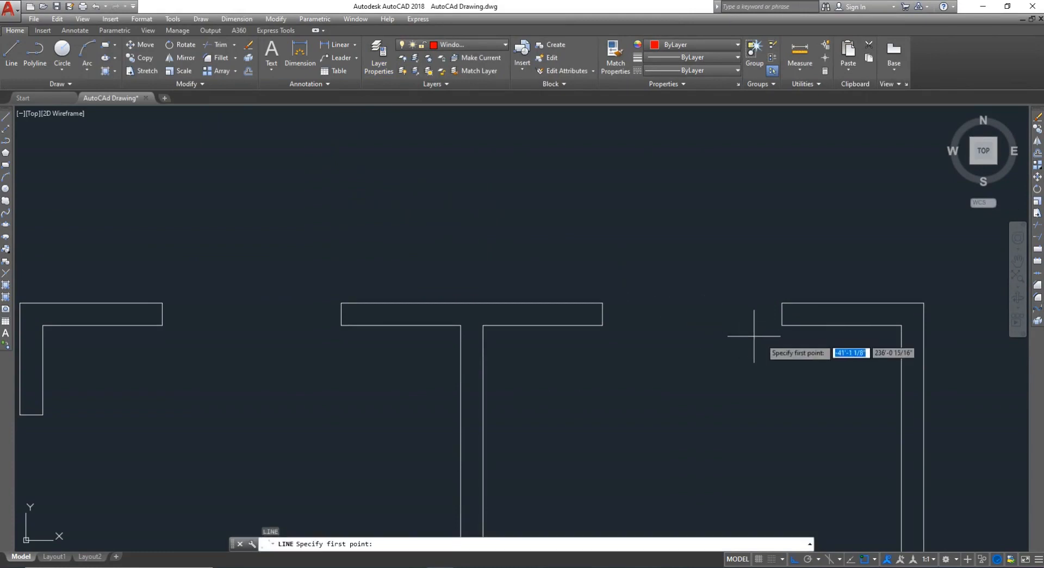
left_click(781, 326)
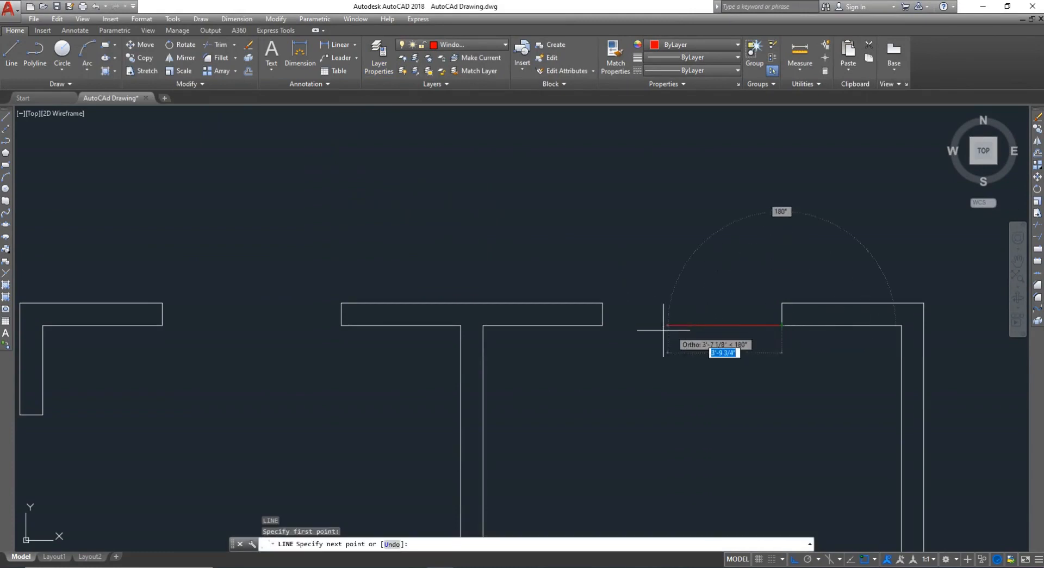
left_click(603, 326)
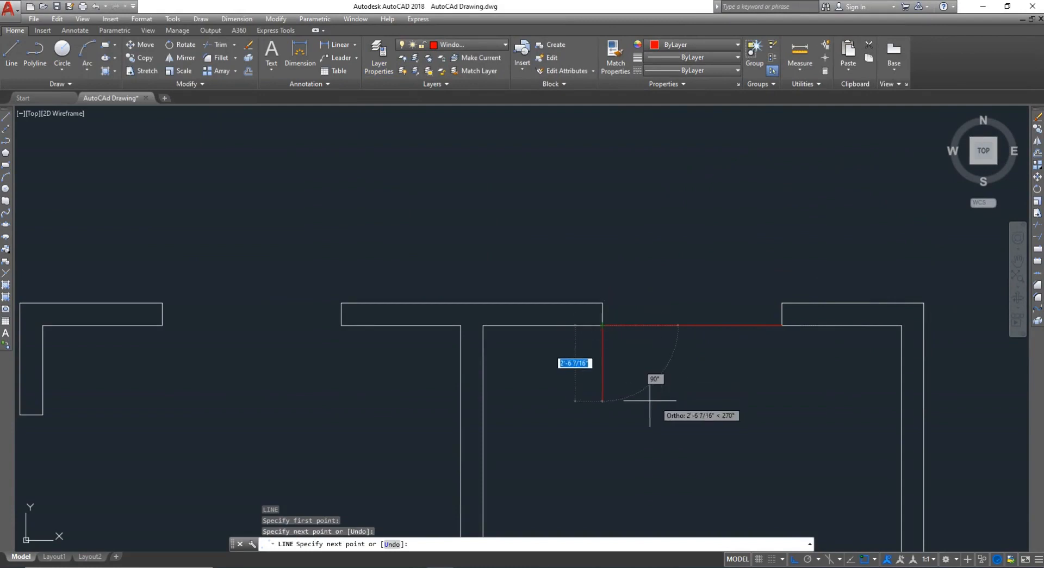
key("Escape")
- Draw a line across the outer edge of the same opening, joining its two outer wall corners
type("l")
key("Return")
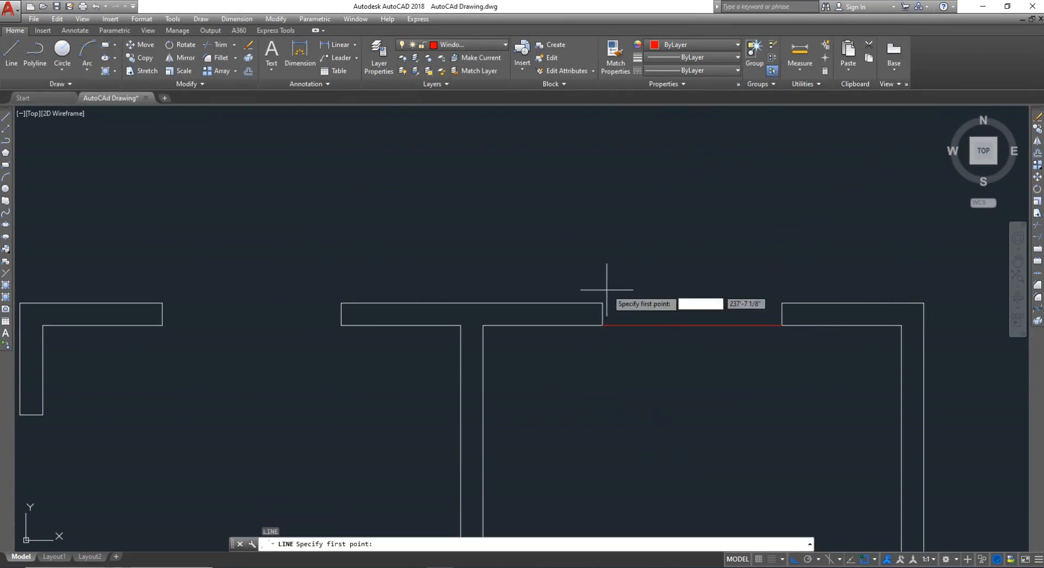
left_click(603, 302)
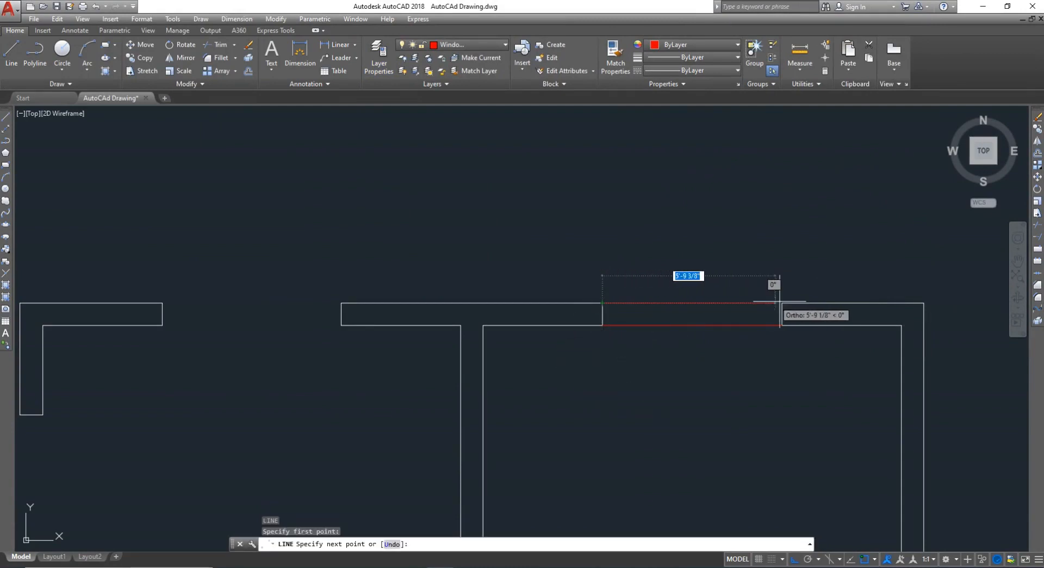
left_click(752, 307)
key("Escape")
- Offset the outer window line of the upper wall's right-hand opening 5.5" inward, toward the inner line
scroll(715, 310, "up", 4)
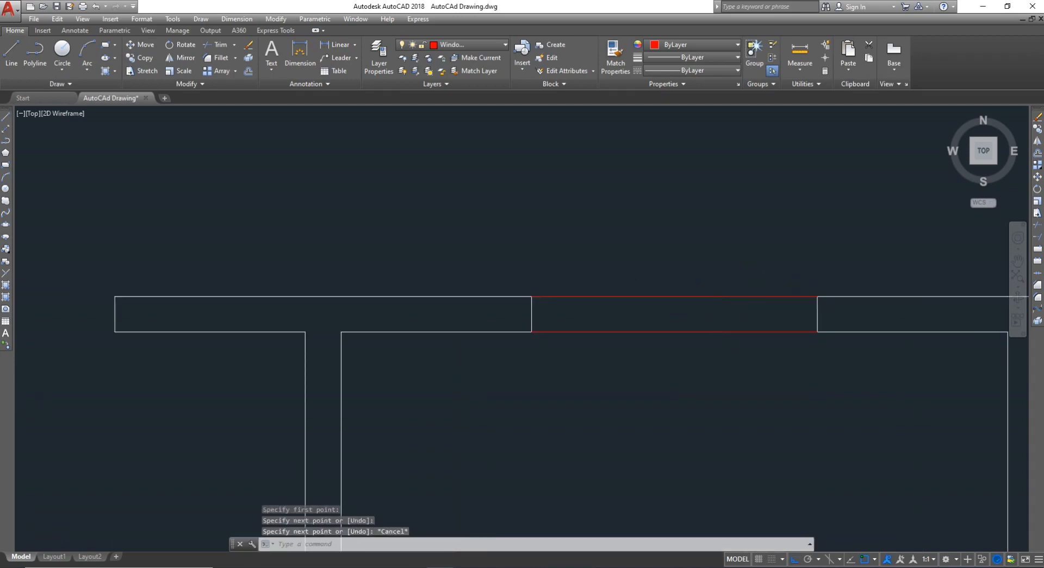
type("o")
key("Return")
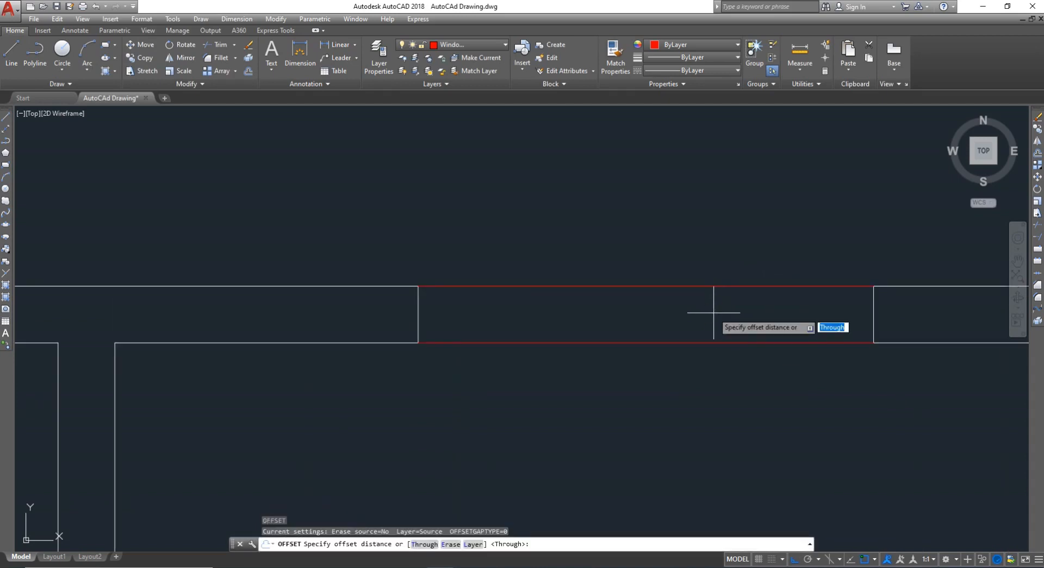
type("5.5")
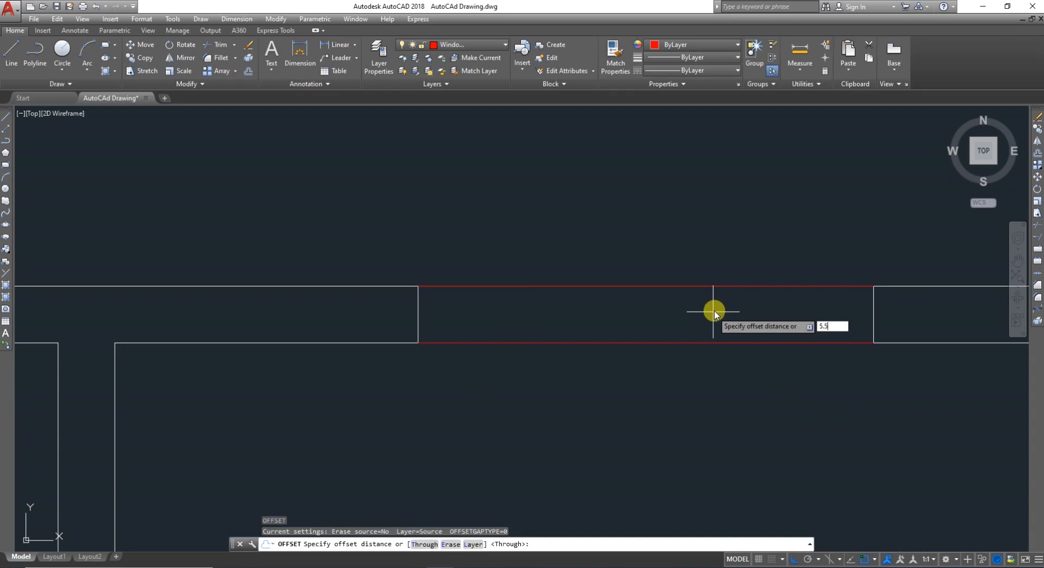
type("\"")
key("Return")
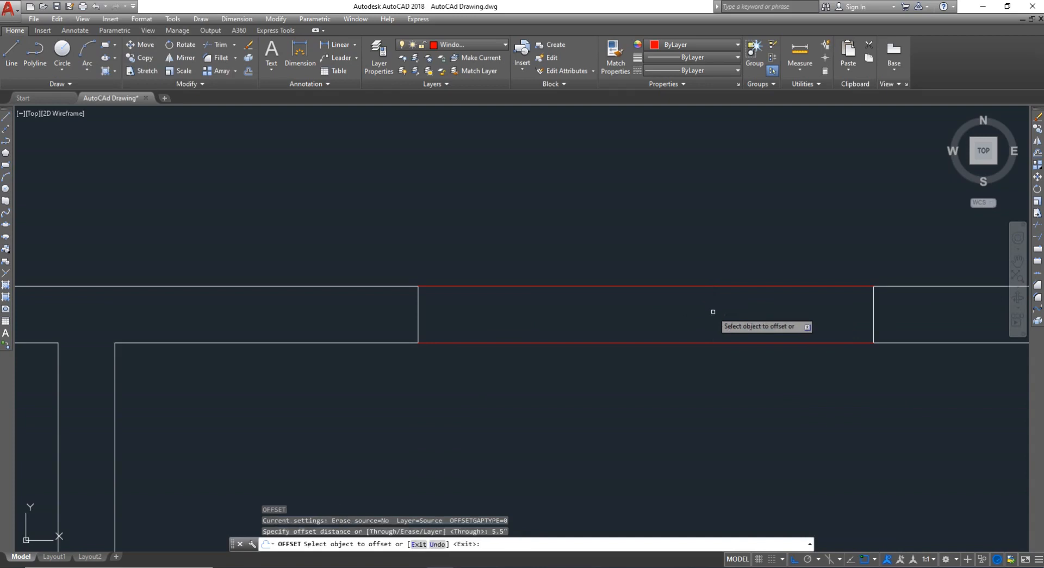
left_click(695, 286)
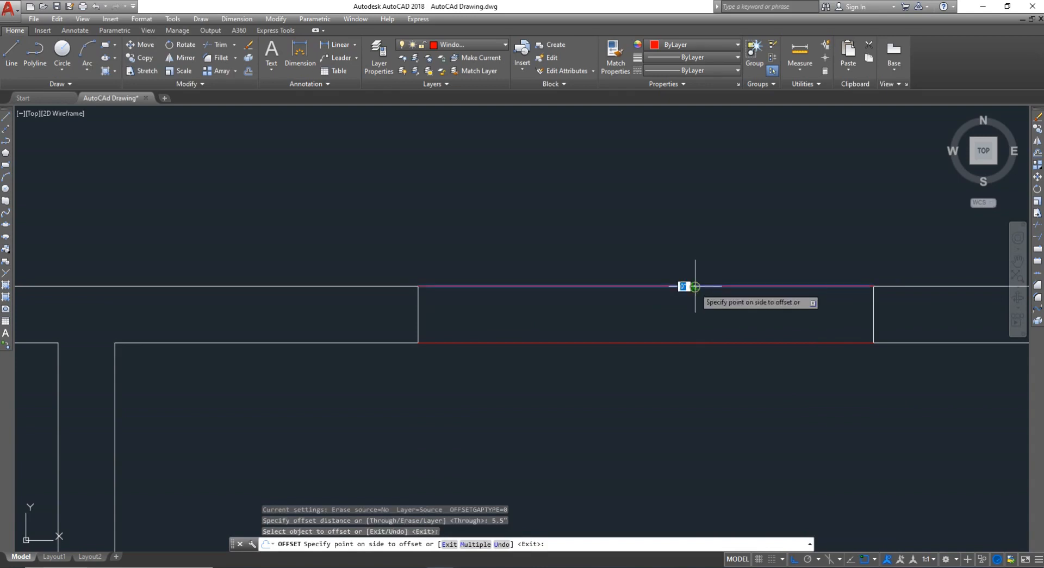
left_click(692, 310)
key("Escape")
- Offset the same outer window line 3.5" inward to form the second middle line of the window
type("o")
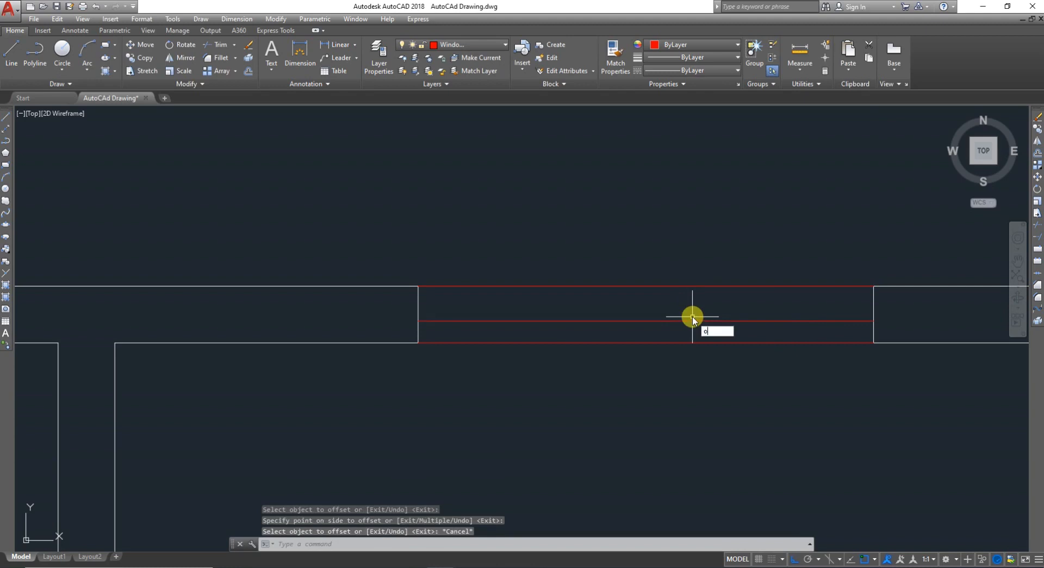
key("Return")
type("3")
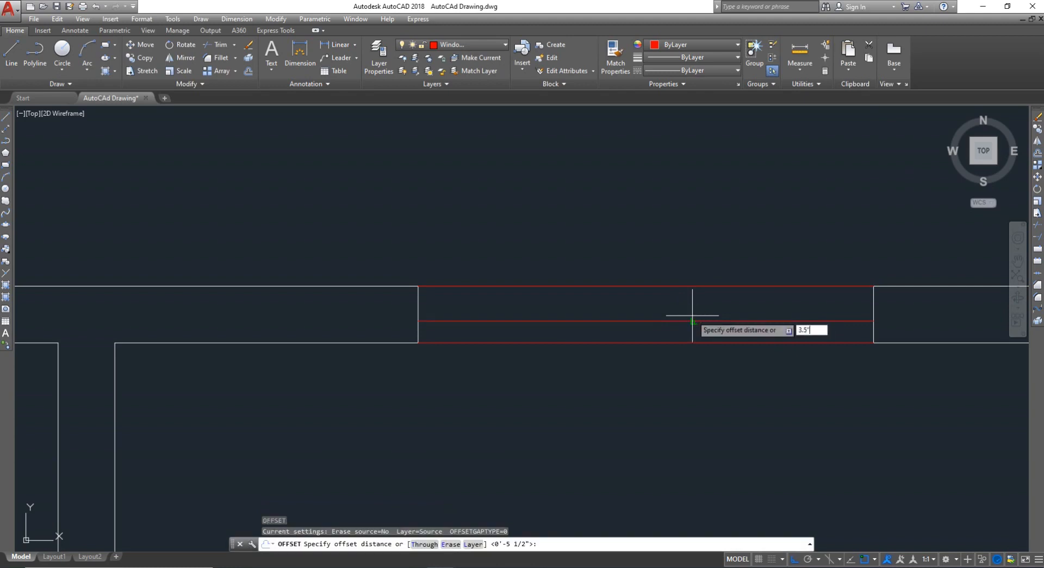
type(".5\"")
key("Return")
left_click(683, 286)
left_click(684, 300)
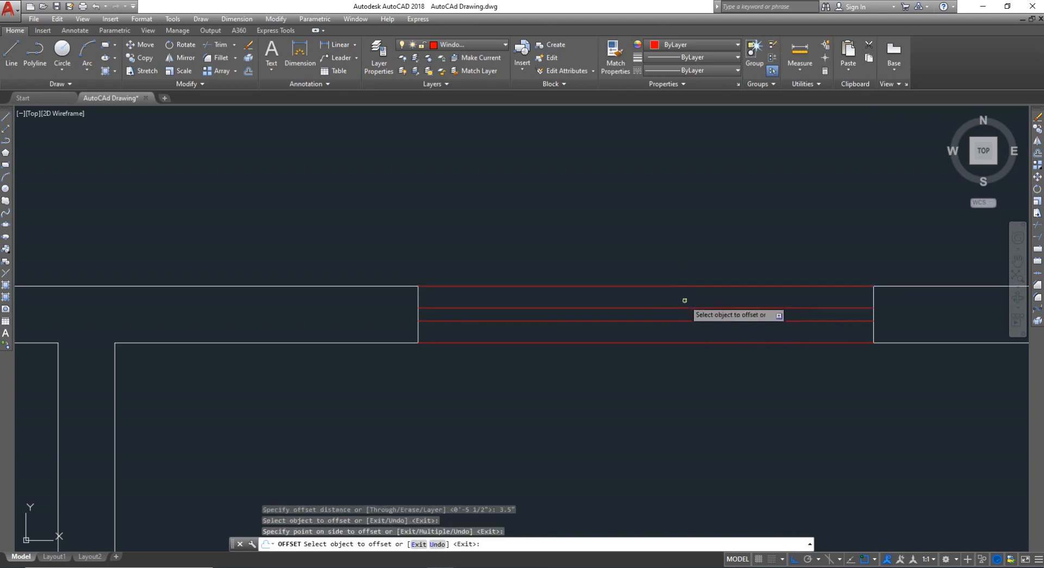
scroll(666, 339, "down", 4)
key("Escape")
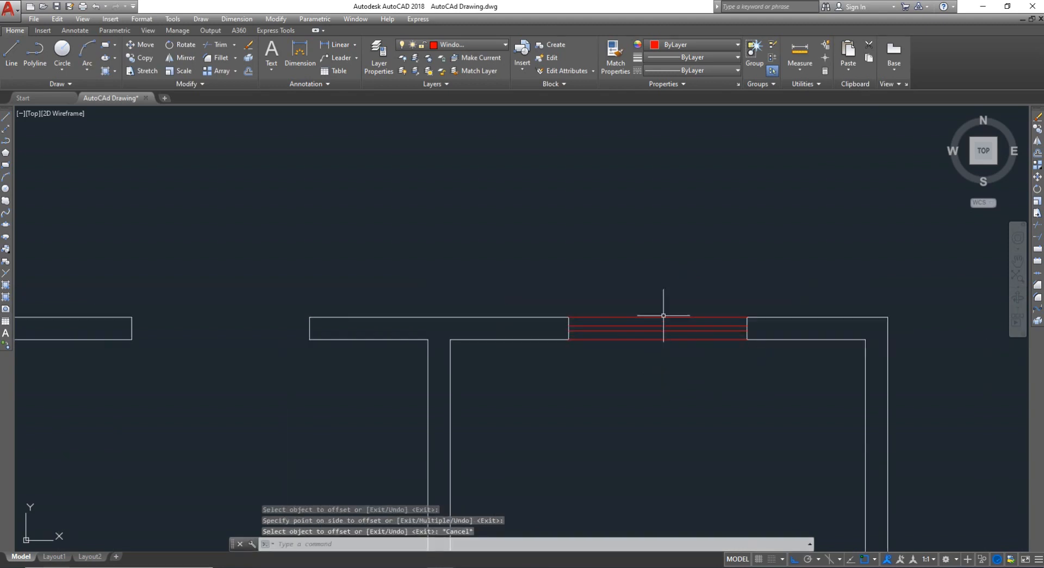
- Copy the four window lines from their lower-left corner to the matching corner of the upper wall's left-hand opening
scroll(673, 332, "up", 4)
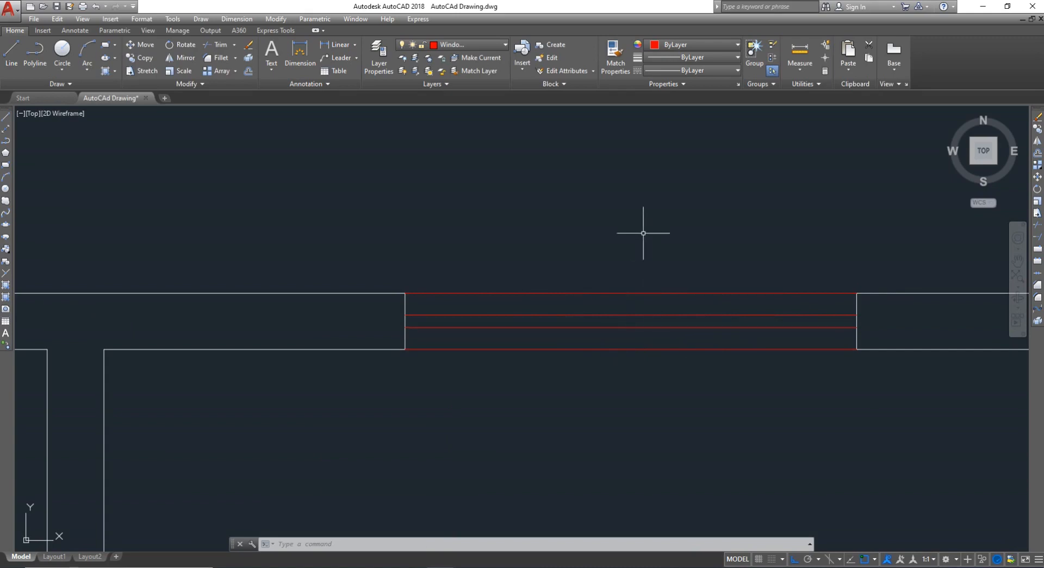
scroll(685, 391, "down", 10)
scroll(647, 384, "up", 7)
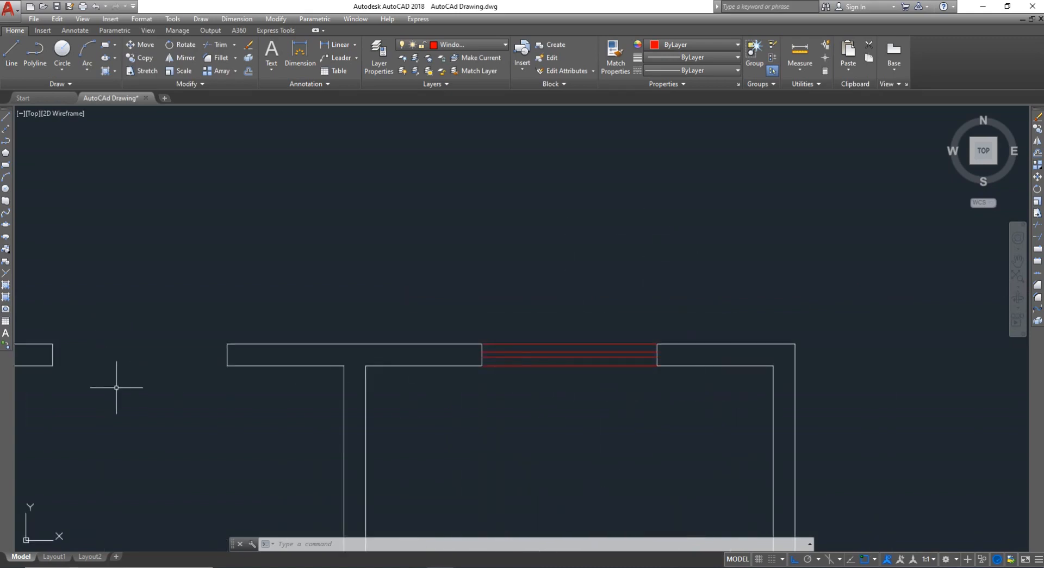
left_click(625, 424)
left_click(538, 288)
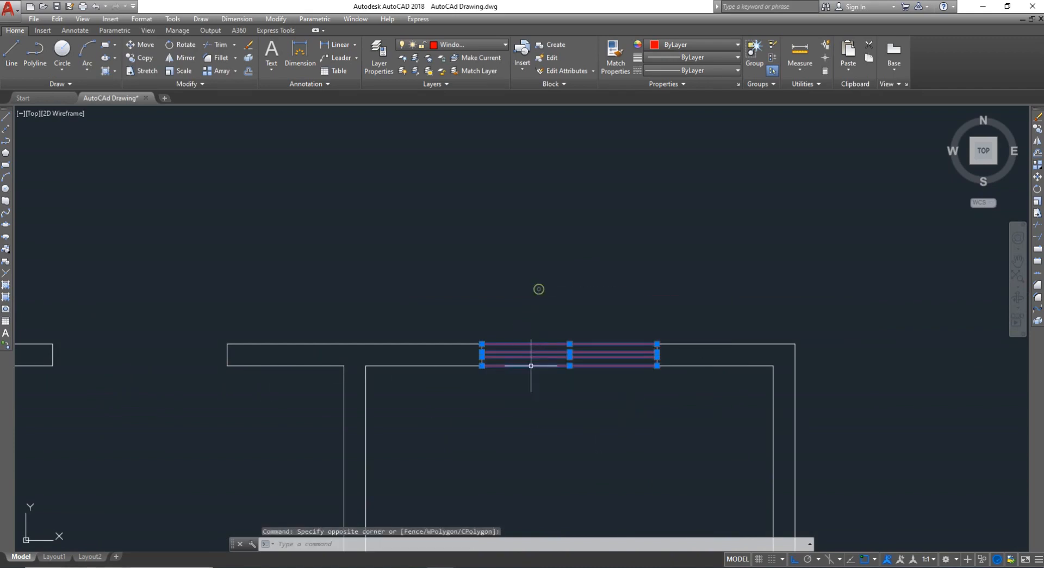
left_click(526, 359)
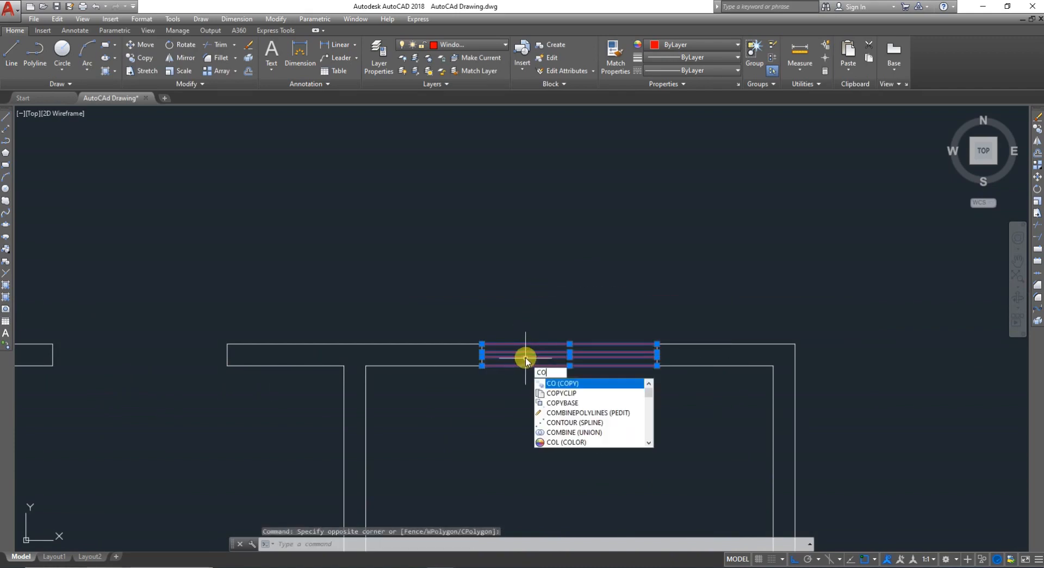
key("Return")
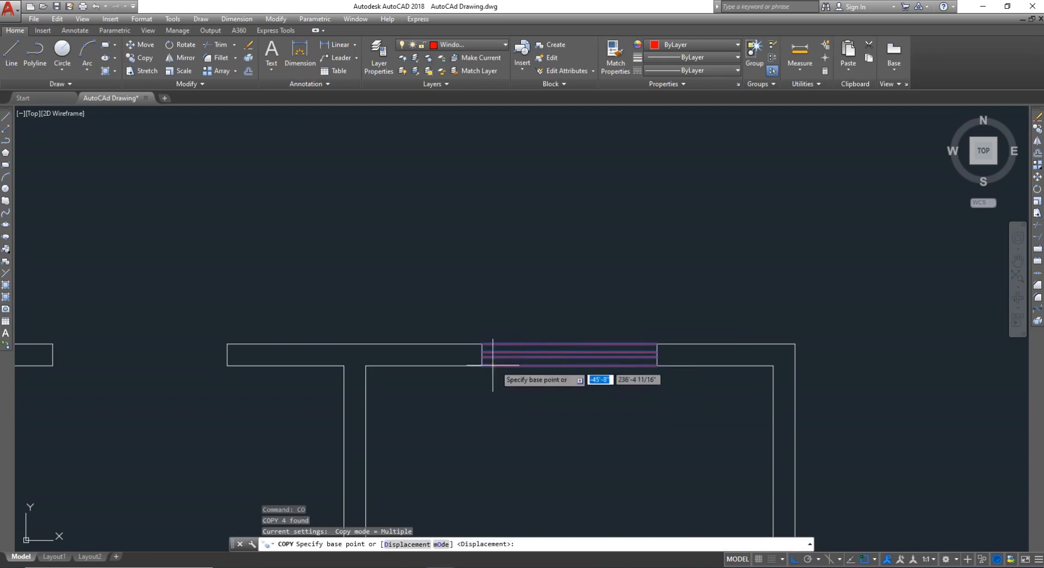
left_click(482, 365)
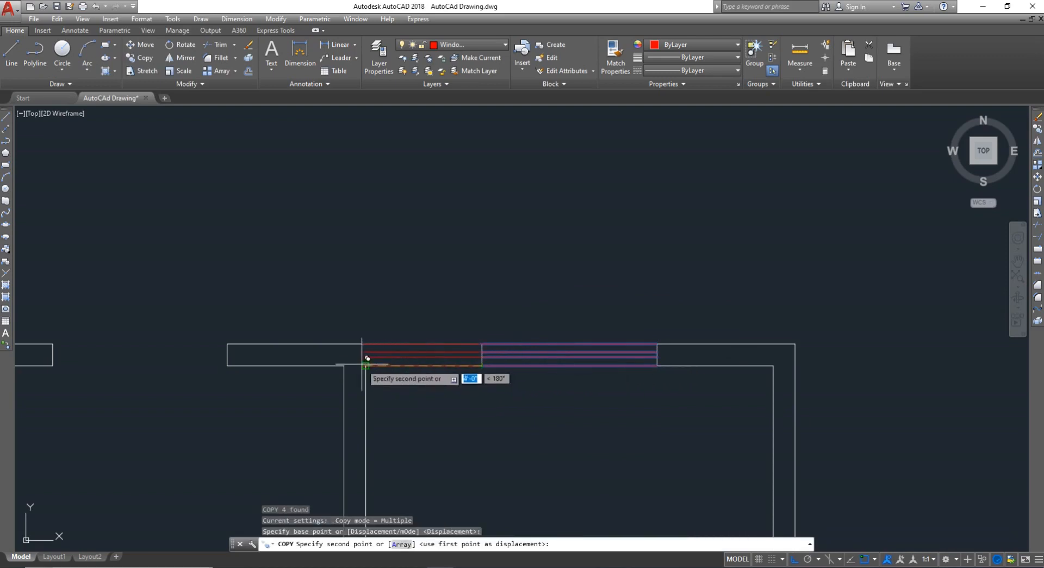
scroll(185, 356, "down", 4)
scroll(145, 356, "up", 2)
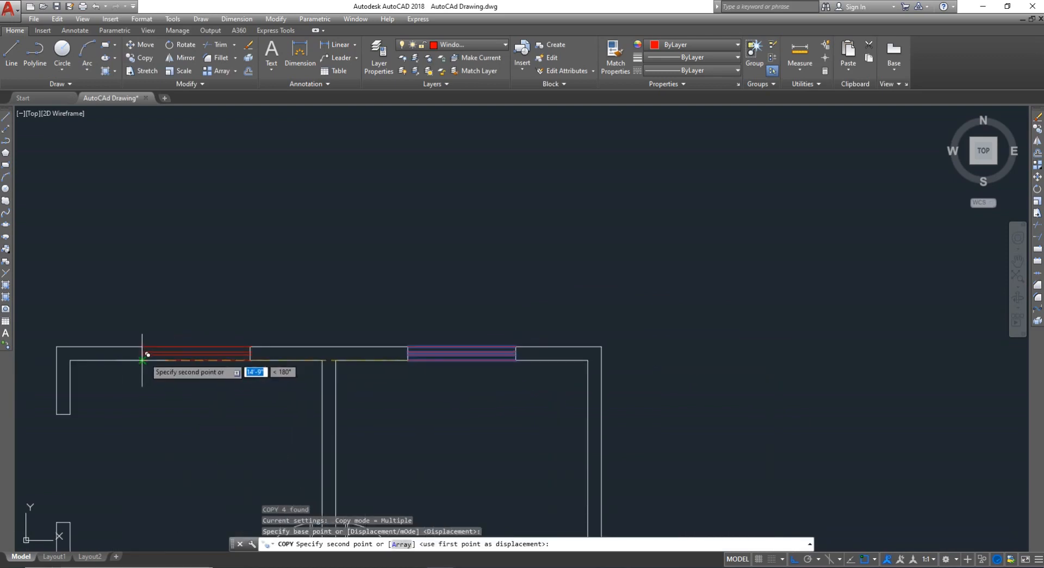
left_click(142, 359)
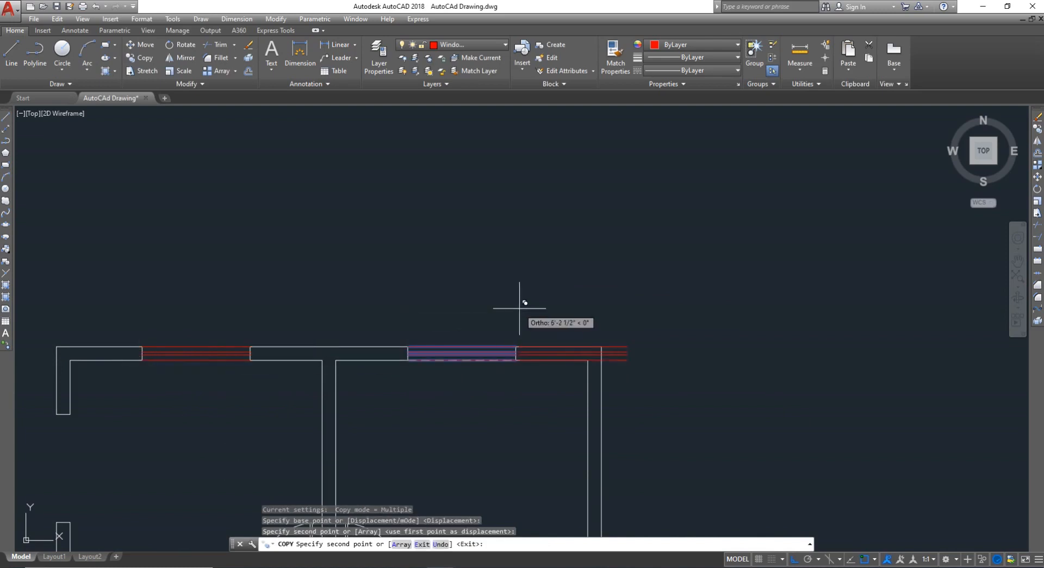
- Place another copy of the window at the upper inner corner of the left wall's opening
scroll(524, 298, "down", 4)
scroll(473, 346, "up", 7)
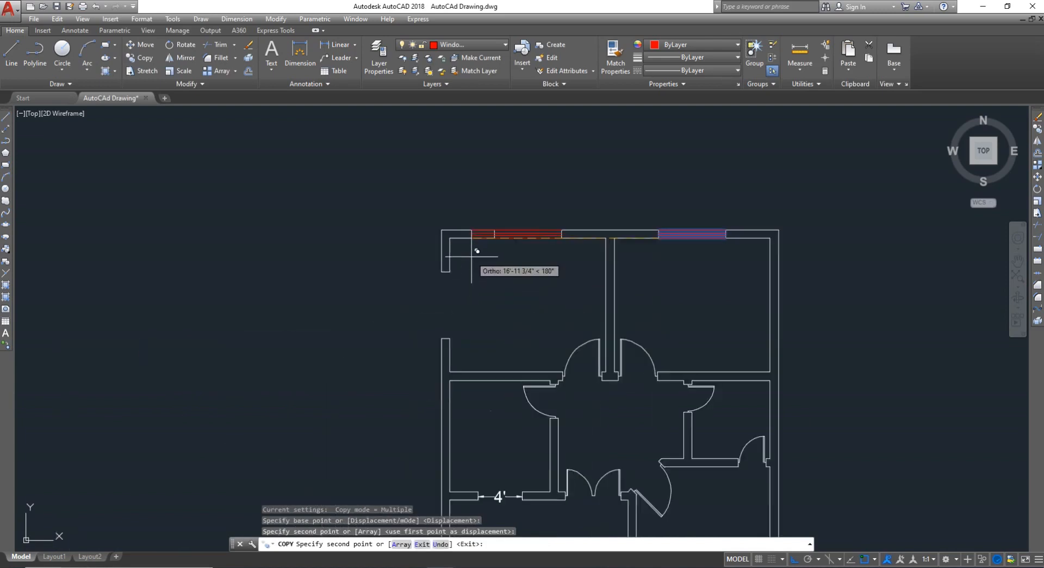
scroll(443, 278, "up", 2)
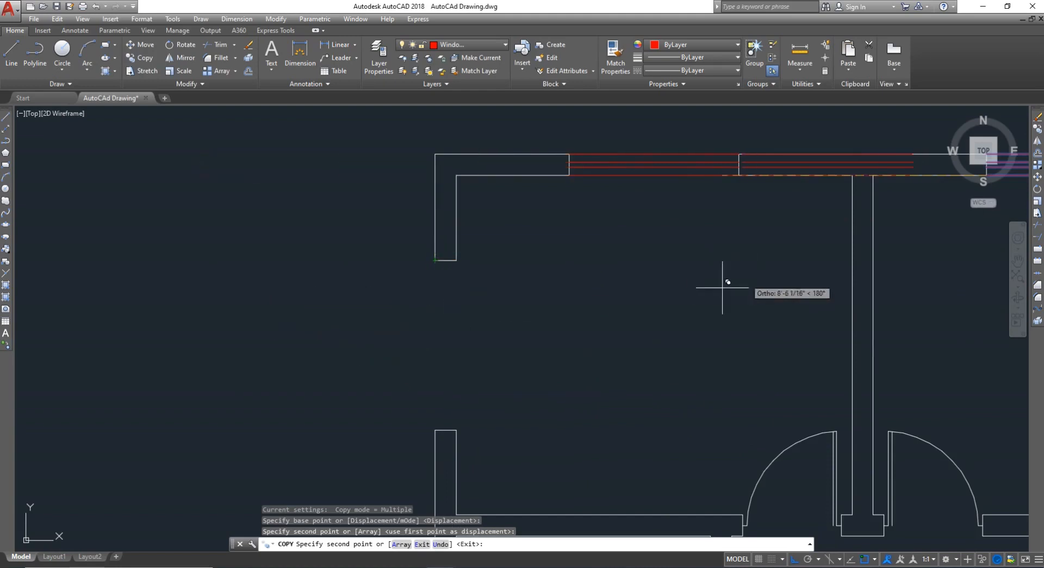
scroll(643, 285, "down", 3)
scroll(525, 279, "up", 2)
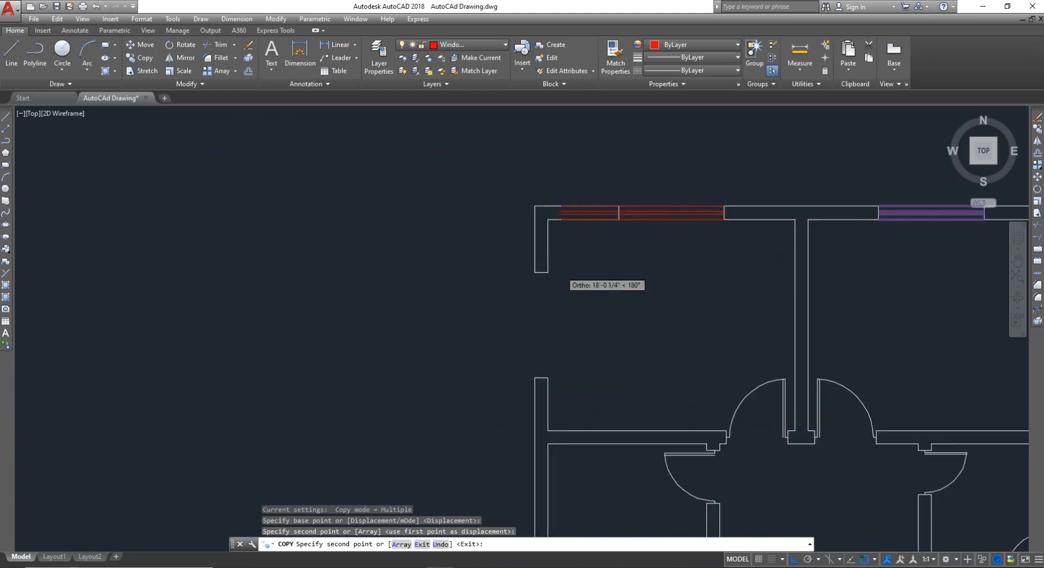
scroll(541, 274, "up", 2)
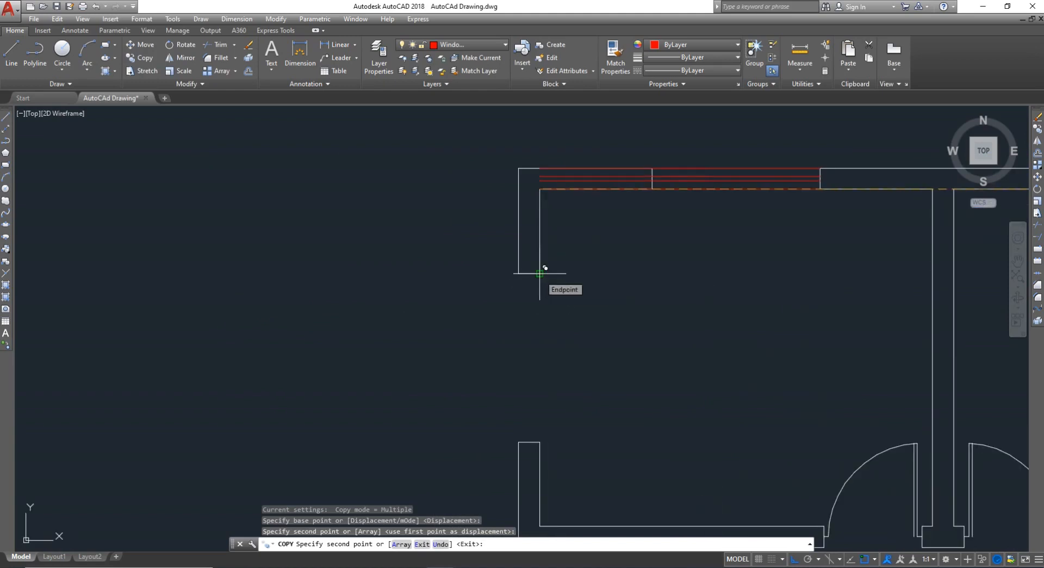
left_click(541, 273)
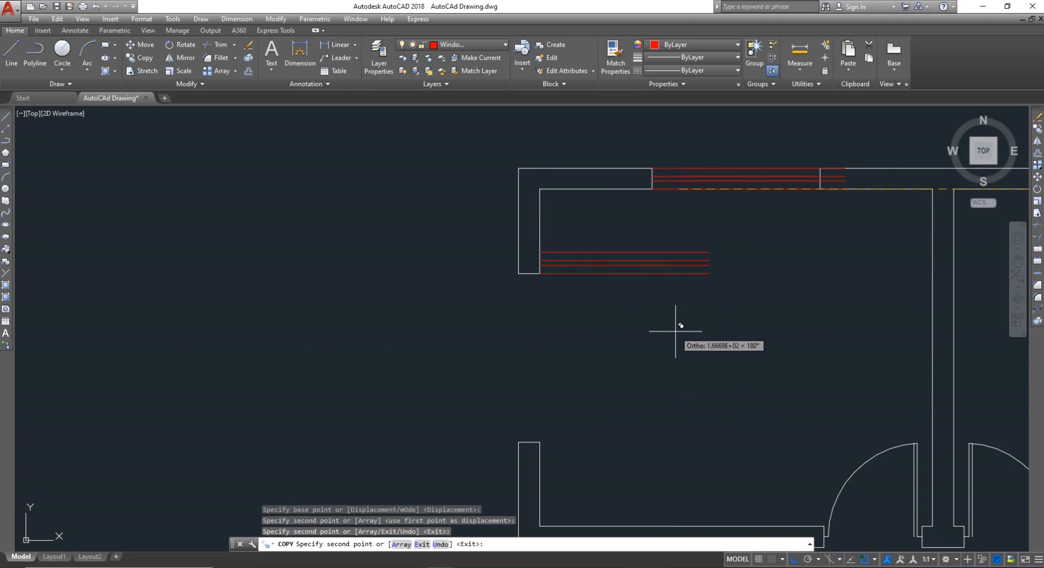
- Place a further window copy in the lower-right room's bottom wall opening, at its lower-left corner, and end the Copy command
scroll(640, 332, "down", 4)
scroll(642, 334, "down", 3)
scroll(702, 492, "up", 5)
scroll(836, 463, "up", 2)
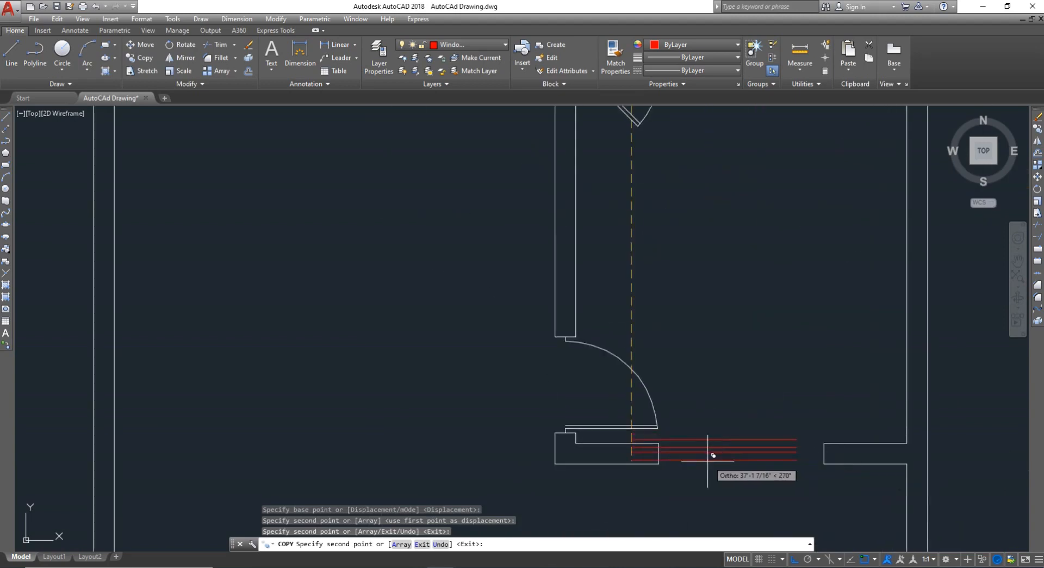
left_click(659, 463)
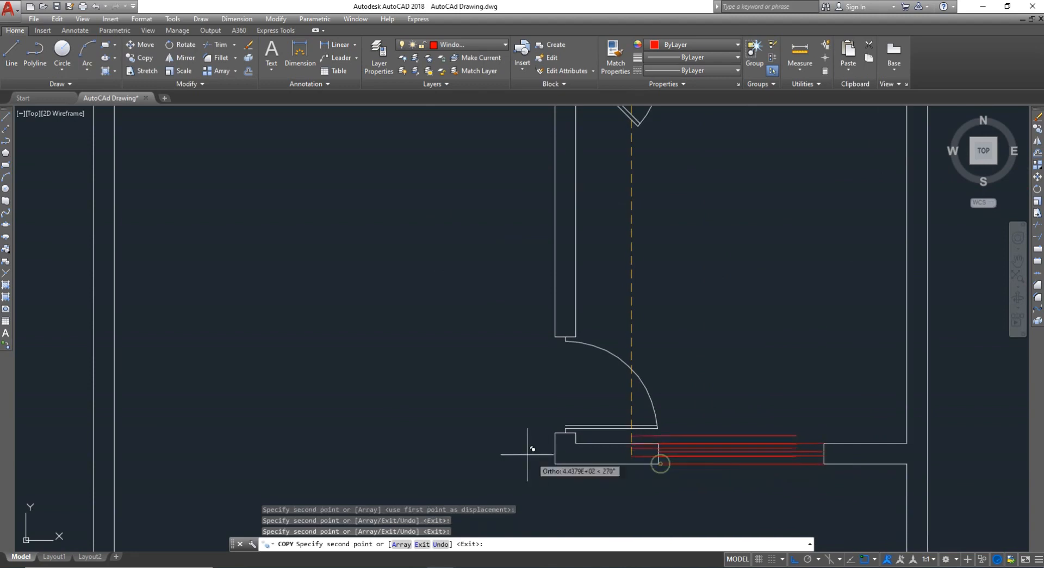
scroll(790, 430, "down", 3)
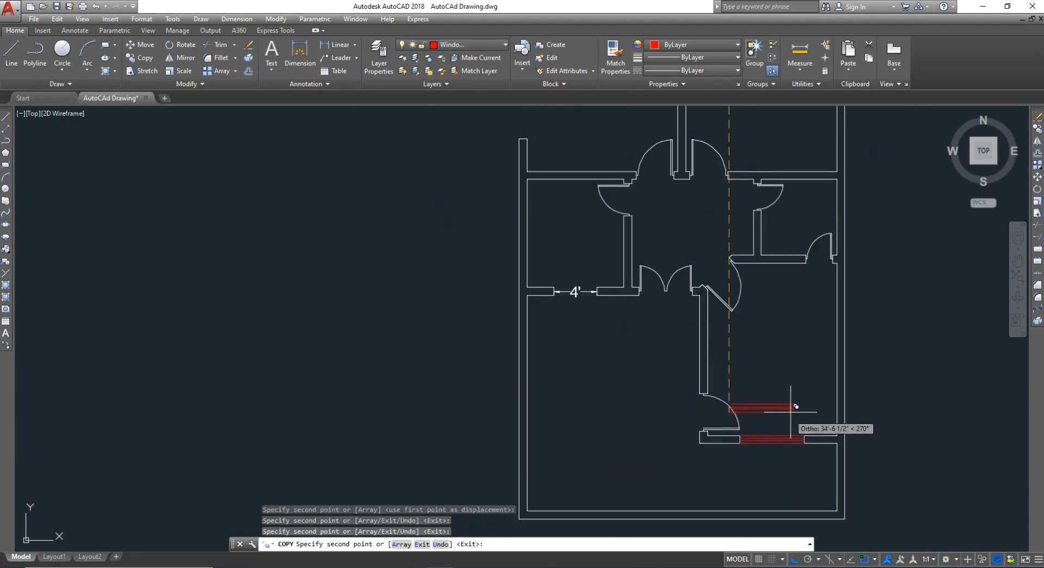
scroll(657, 251, "up", 2)
scroll(644, 262, "down", 2)
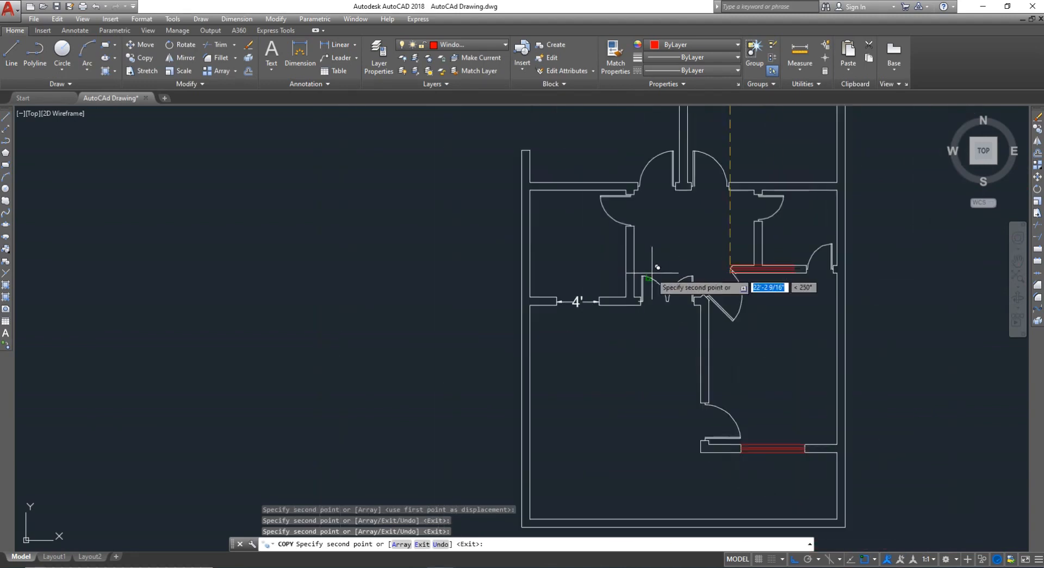
scroll(596, 296, "up", 3)
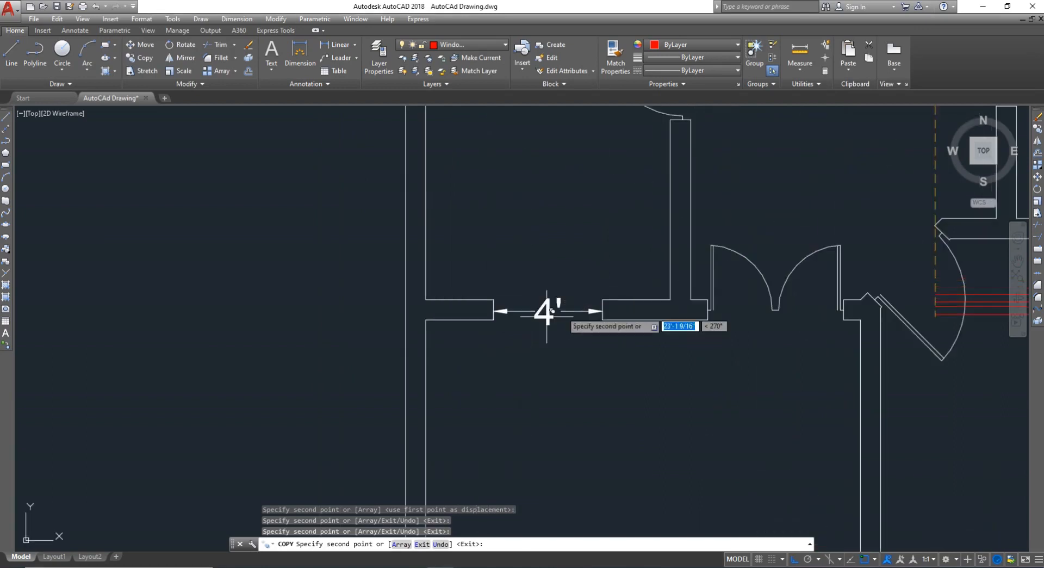
key("Escape")
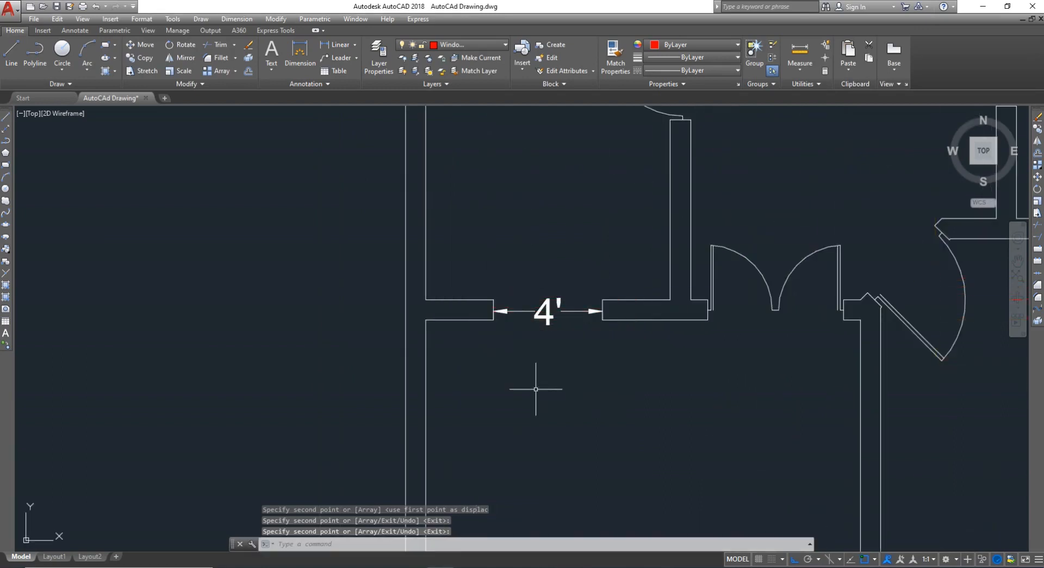
- Erase the 4' dimension from the opening in the interior wall
scroll(552, 374, "down", 2)
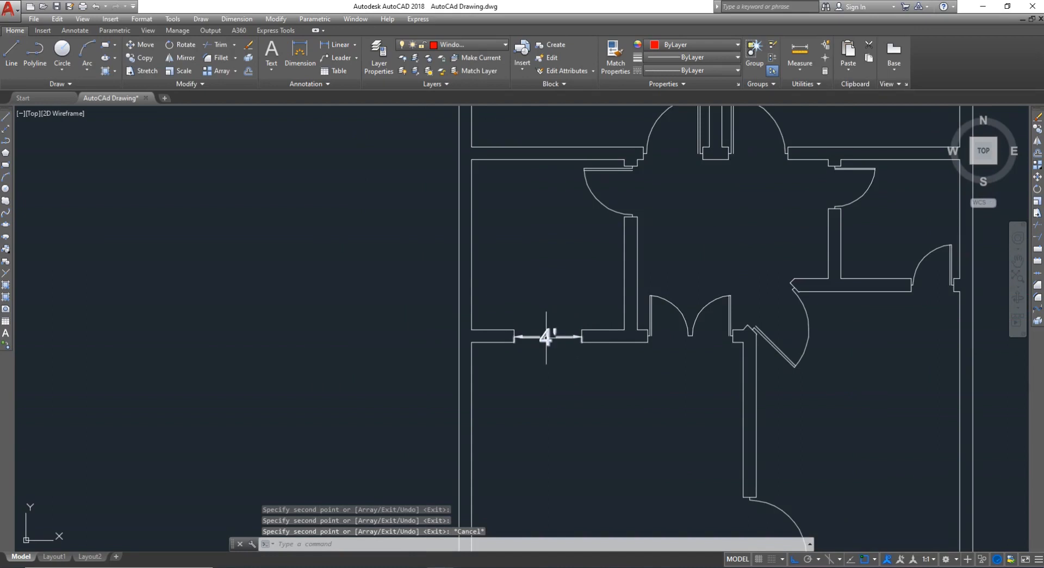
scroll(551, 343, "up", 2)
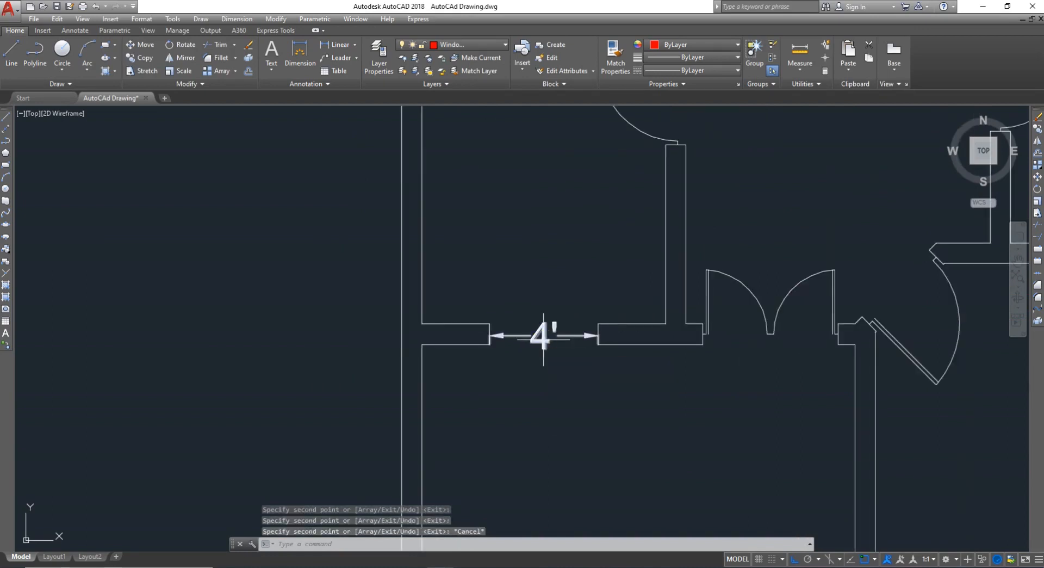
type("e")
key("Return")
left_click(544, 341)
key("Return")
- Rotate the four window lines at the left wall's upper opening about their lower-left corner so they run vertically downward
scroll(544, 343, "down", 5)
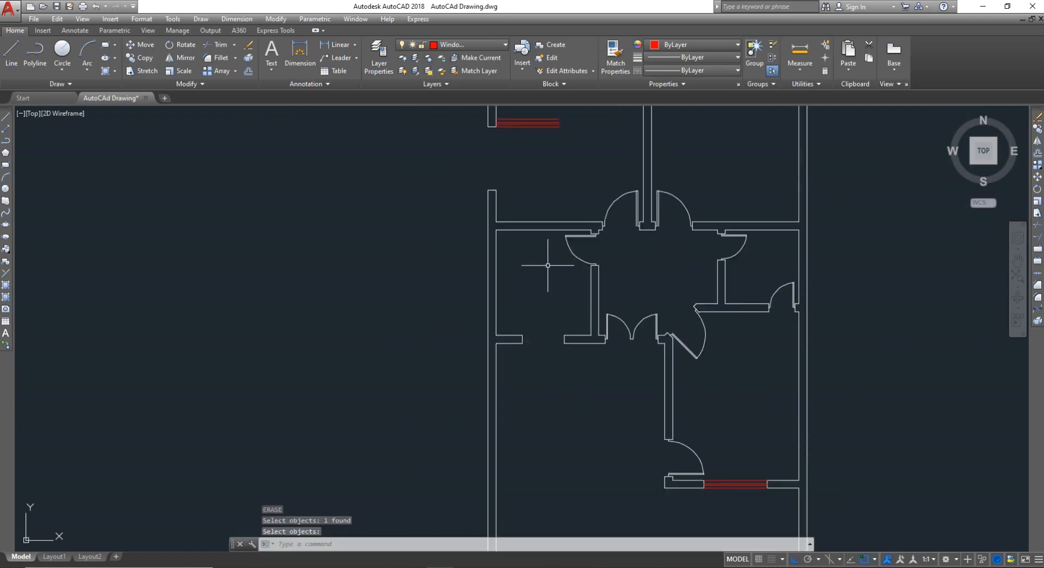
scroll(530, 197, "up", 4)
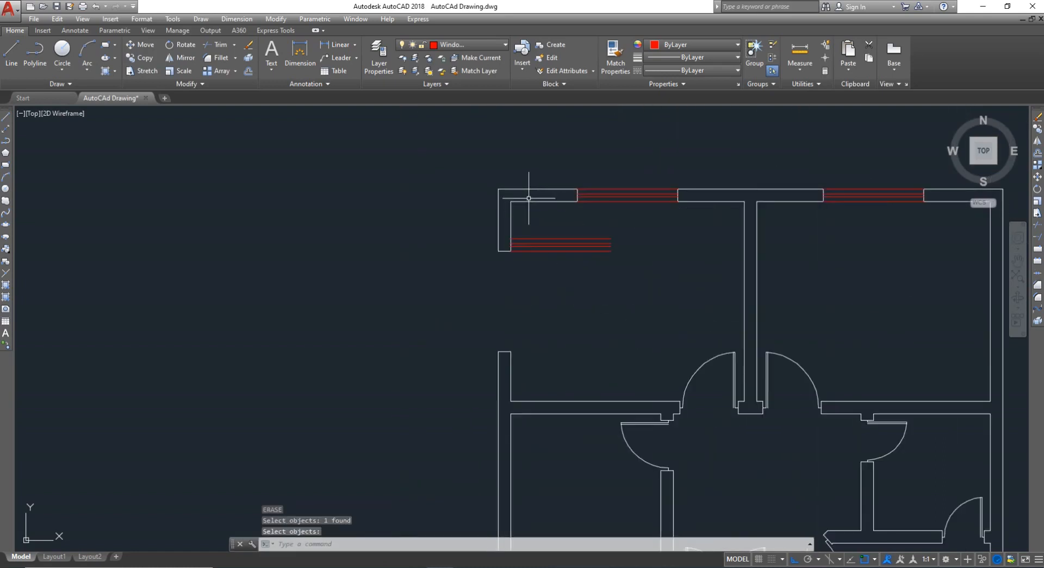
scroll(529, 198, "up", 2)
key("Escape")
type("ro")
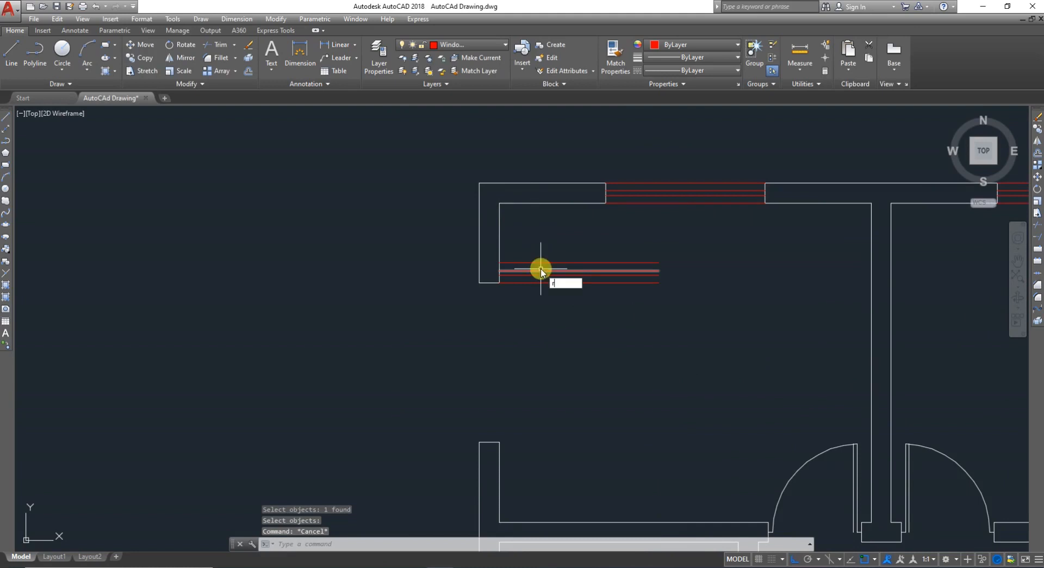
key("Return")
left_click(586, 318)
left_click(552, 243)
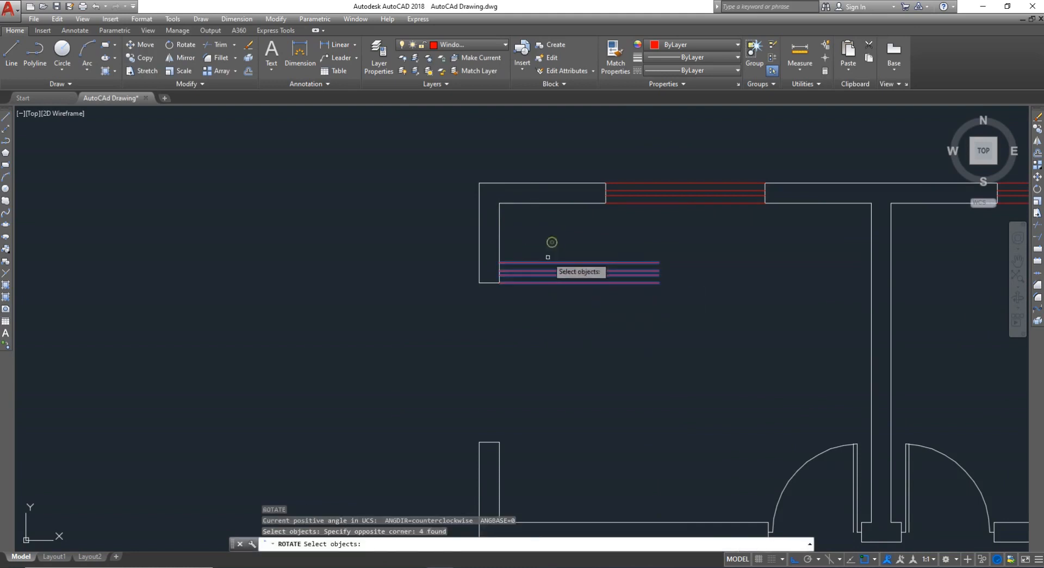
key("Return")
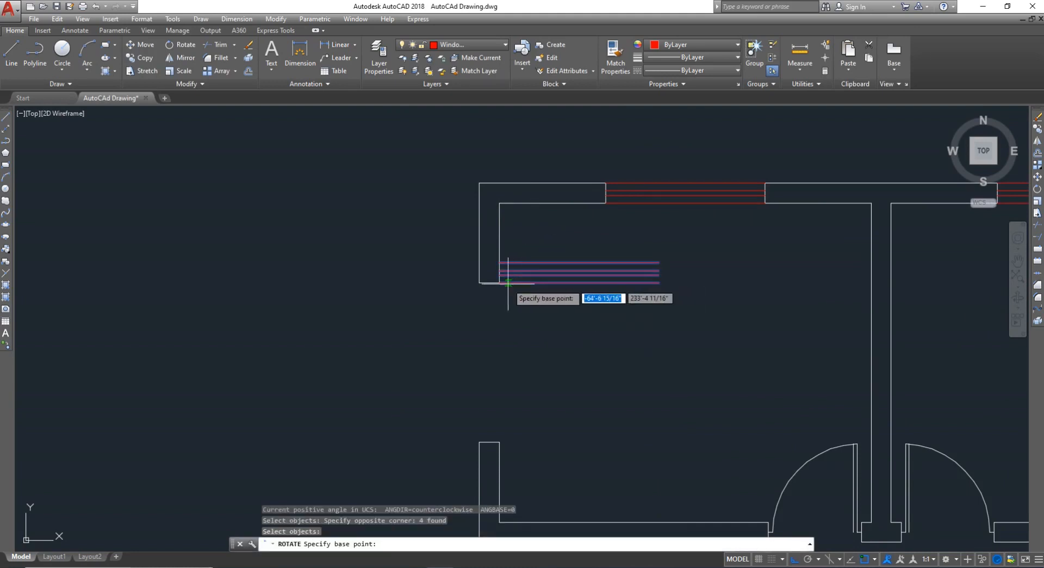
left_click(499, 282)
left_click(485, 311)
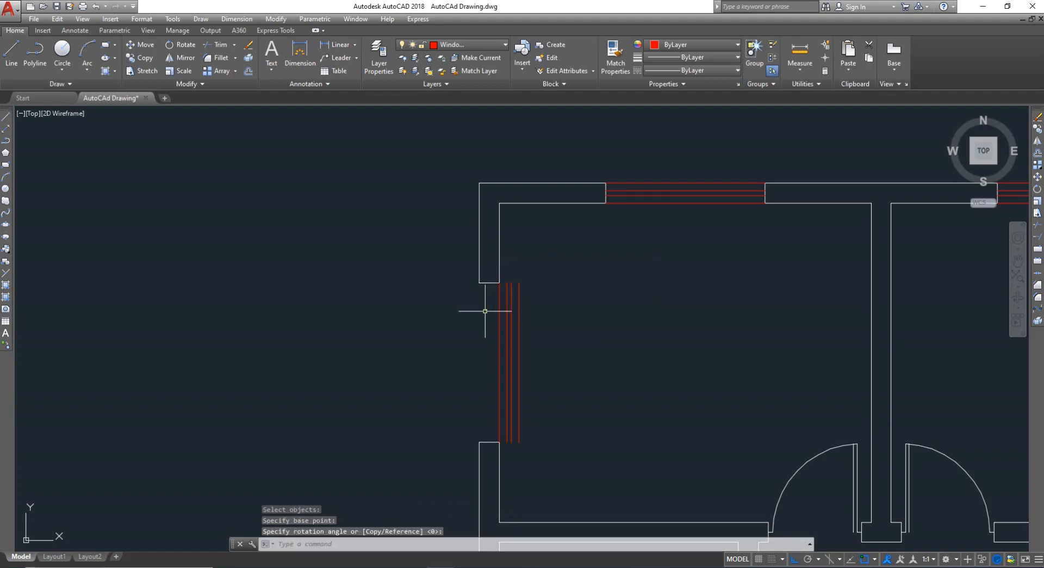
- Move the vertical window lines from the opening's upper inner corner to its upper outer corner, fitting them within the left wall
left_click(589, 380)
left_click(467, 361)
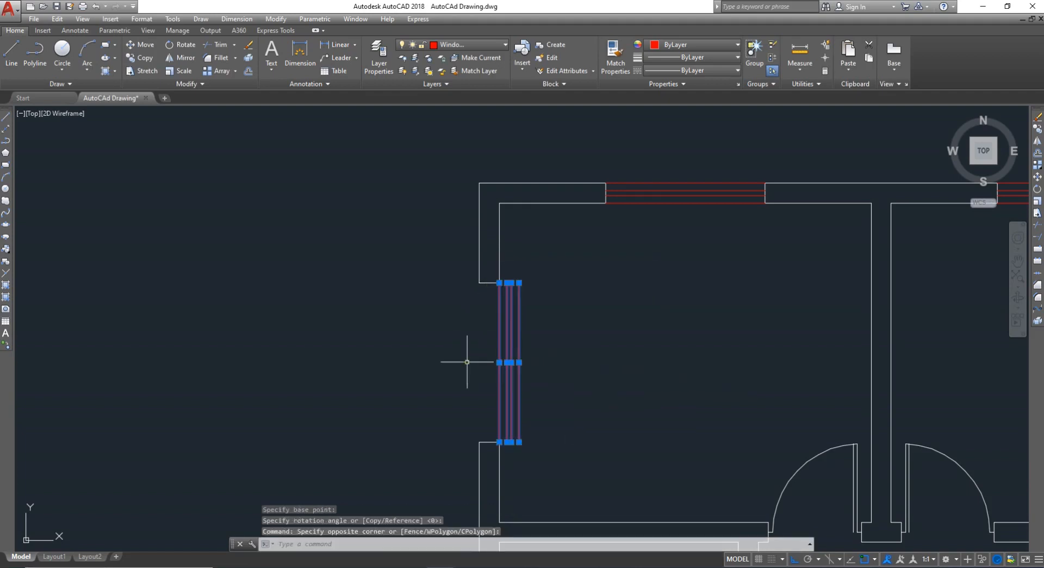
type("MOVE")
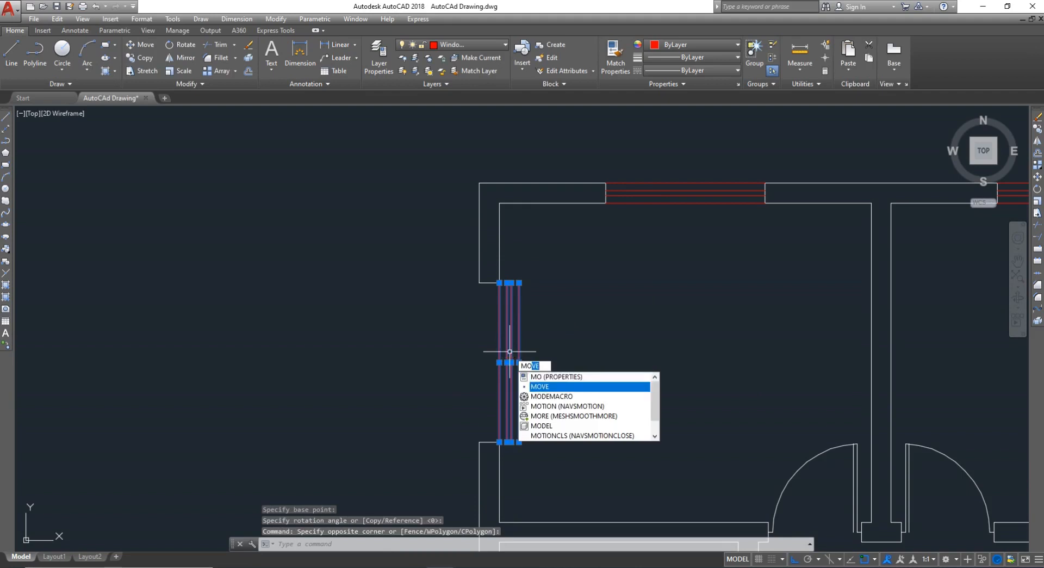
key("Return")
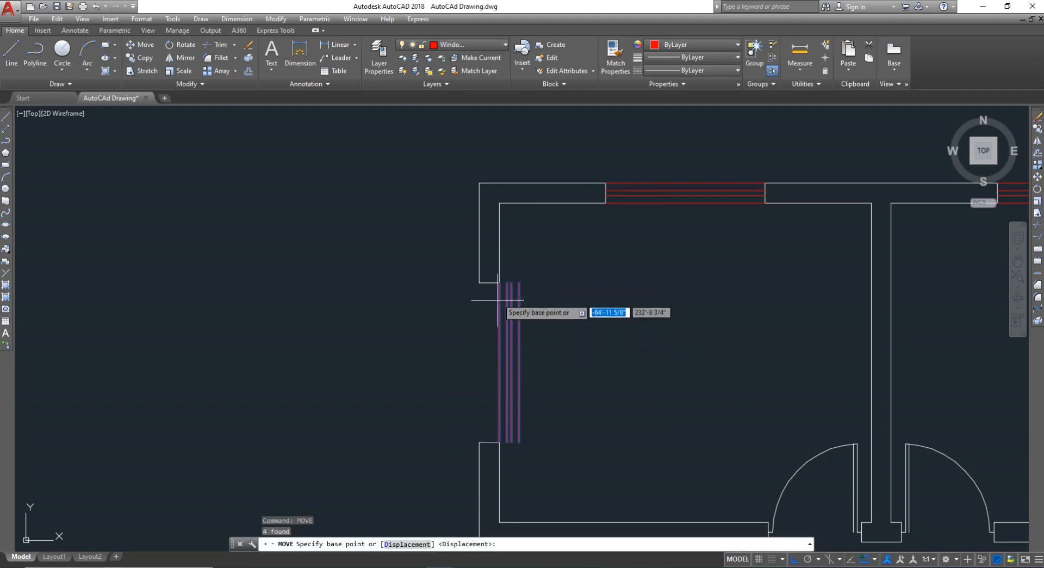
left_click(499, 283)
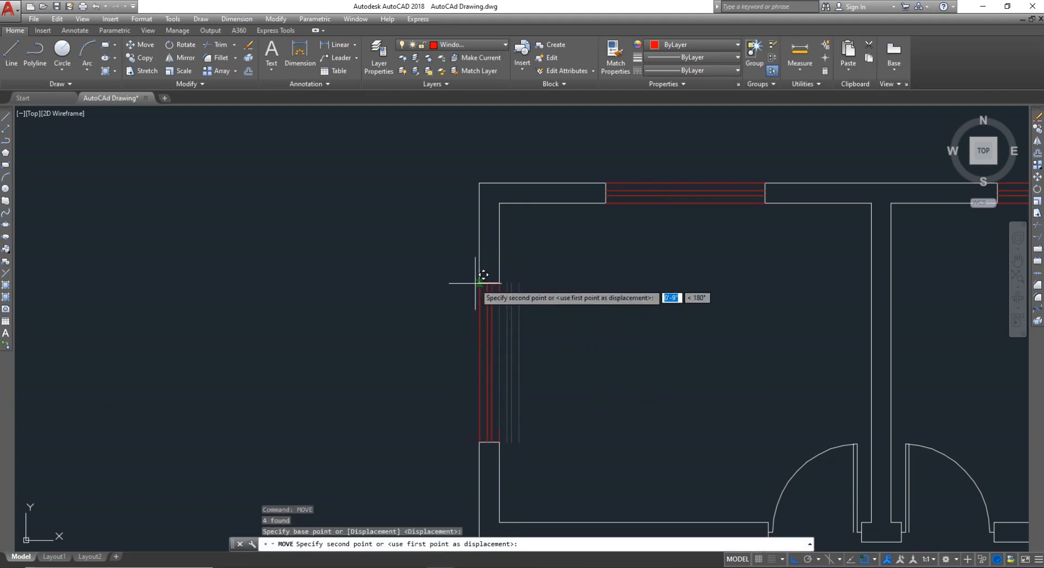
left_click(479, 282)
scroll(560, 312, "down", 4)
key("Escape")
- Draw a line across the upper edge of the interior wall's opening, between its two top corners, left of the double door
scroll(555, 338, "up", 2)
scroll(555, 339, "down", 2)
scroll(674, 478, "down", 5)
scroll(662, 467, "up", 5)
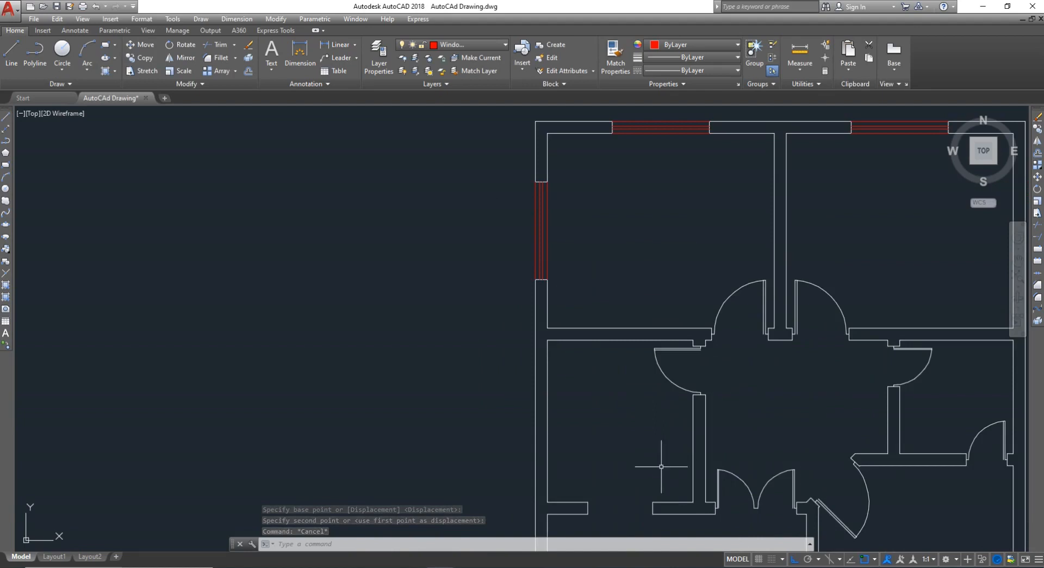
scroll(643, 525, "down", 4)
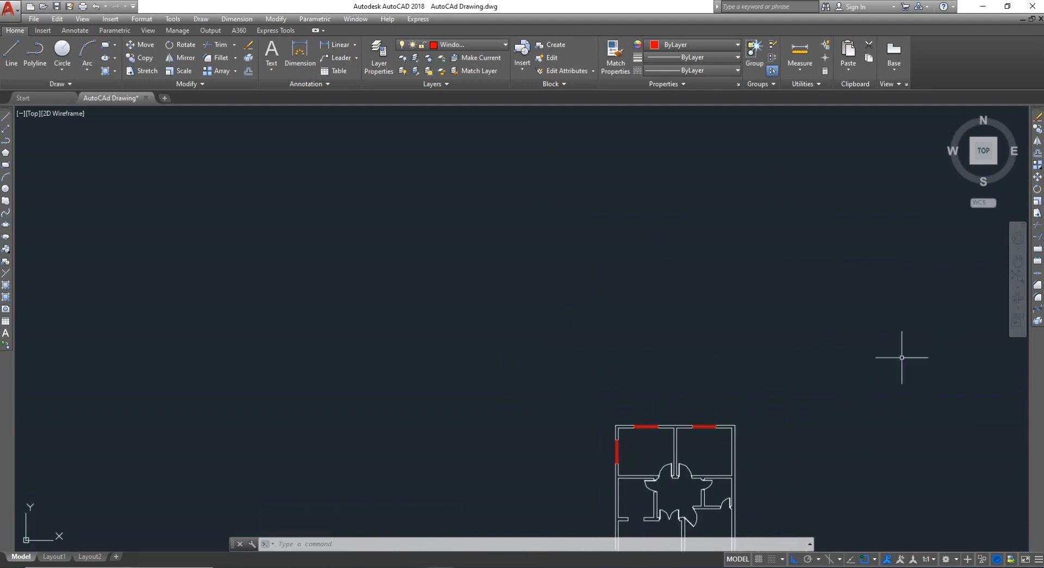
scroll(775, 402, "down", 7)
scroll(707, 397, "up", 8)
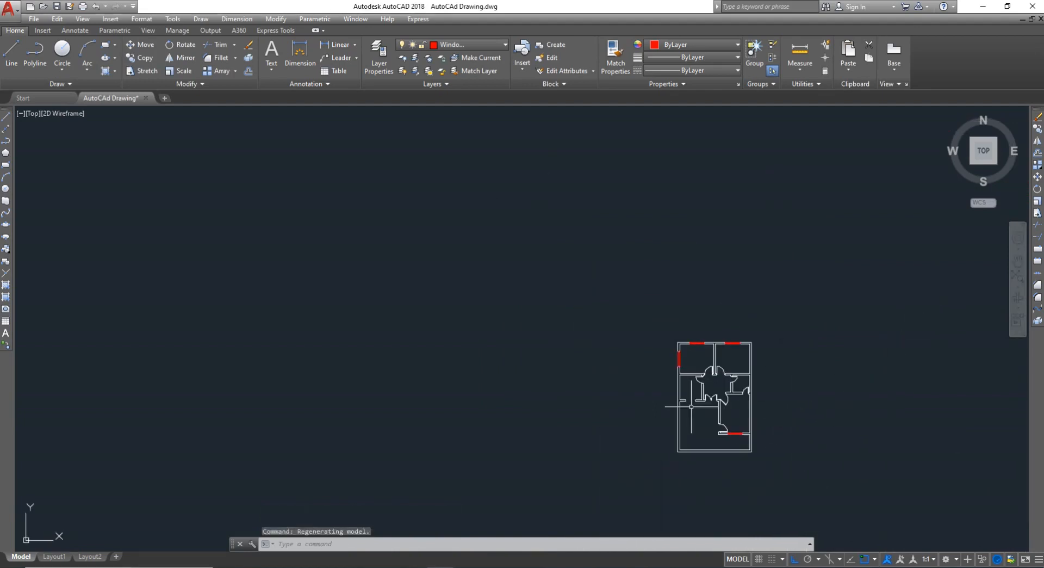
scroll(690, 391, "up", 2)
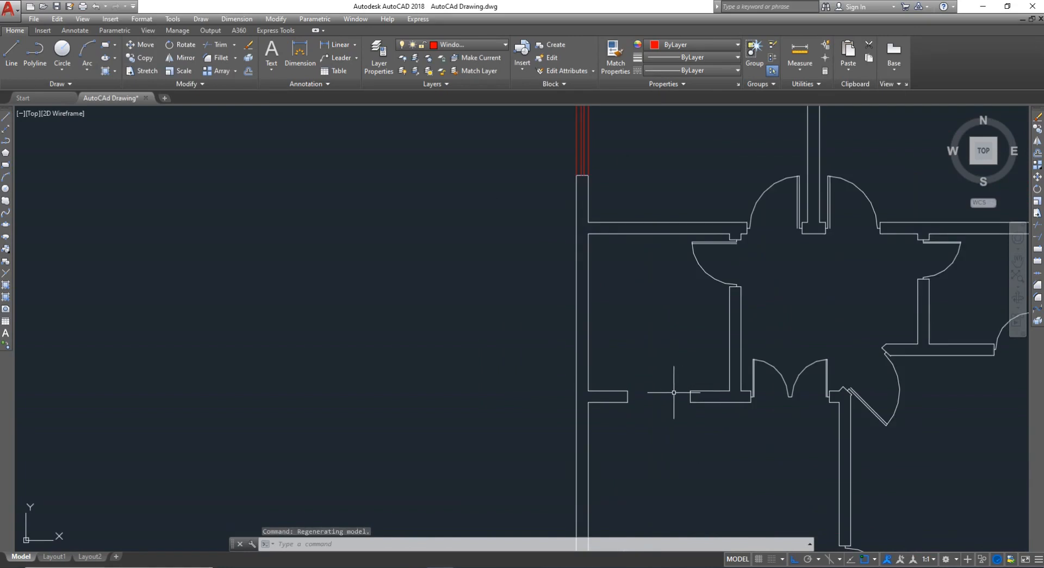
type("l")
key("Return")
scroll(671, 392, "up", 3)
left_click(724, 388)
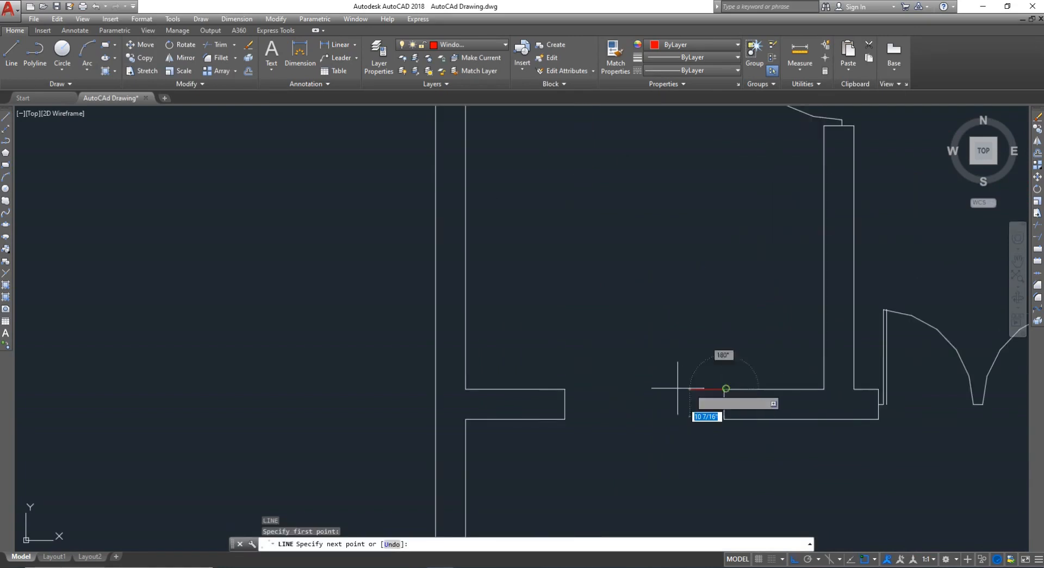
left_click(565, 388)
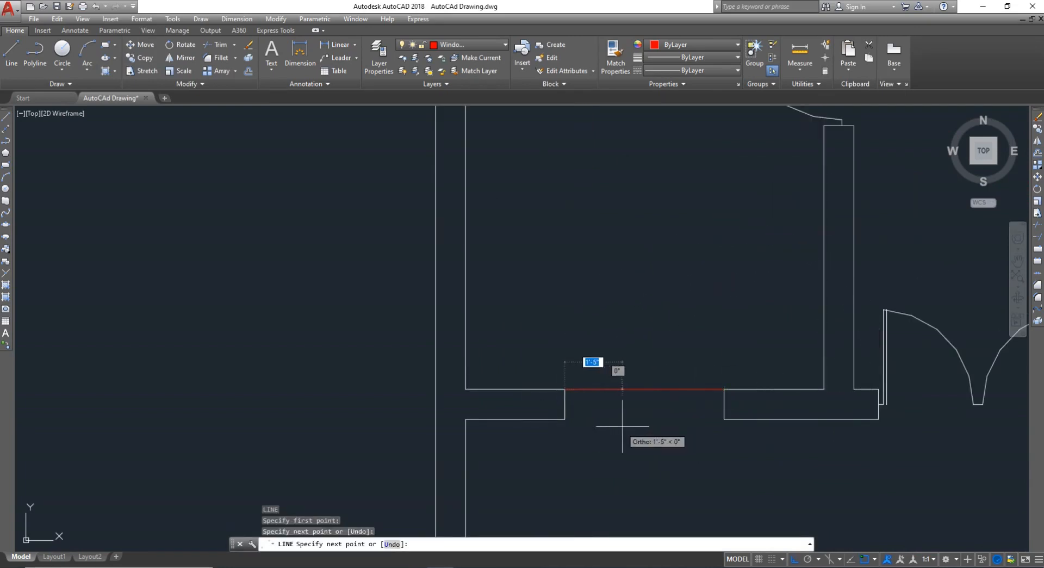
key("Escape")
- Offset the opening's upper window line 9" downward to the wall's lower edge
type("o")
key("Return")
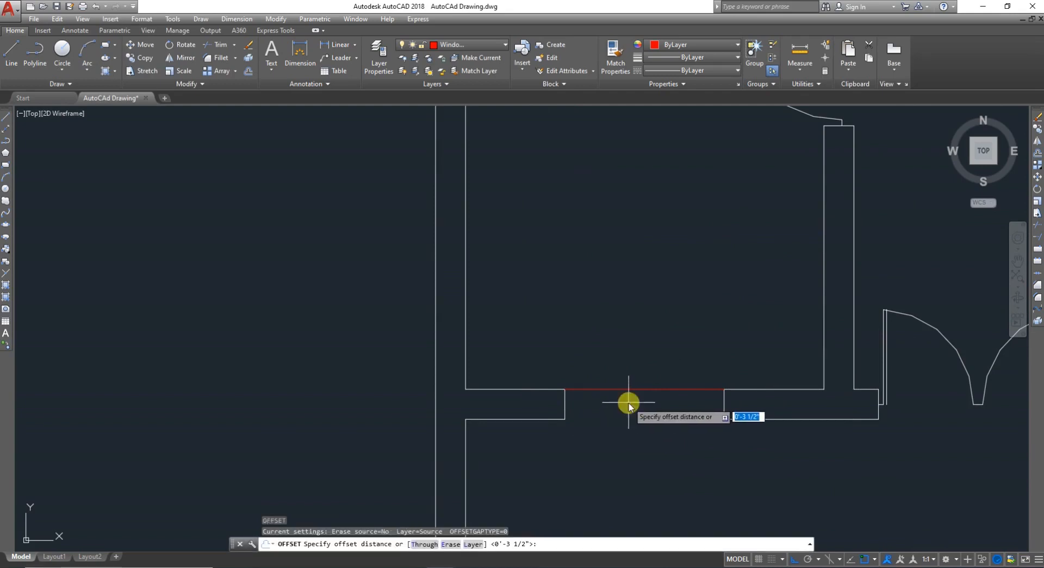
type("9\"")
key("Return")
left_click(629, 389)
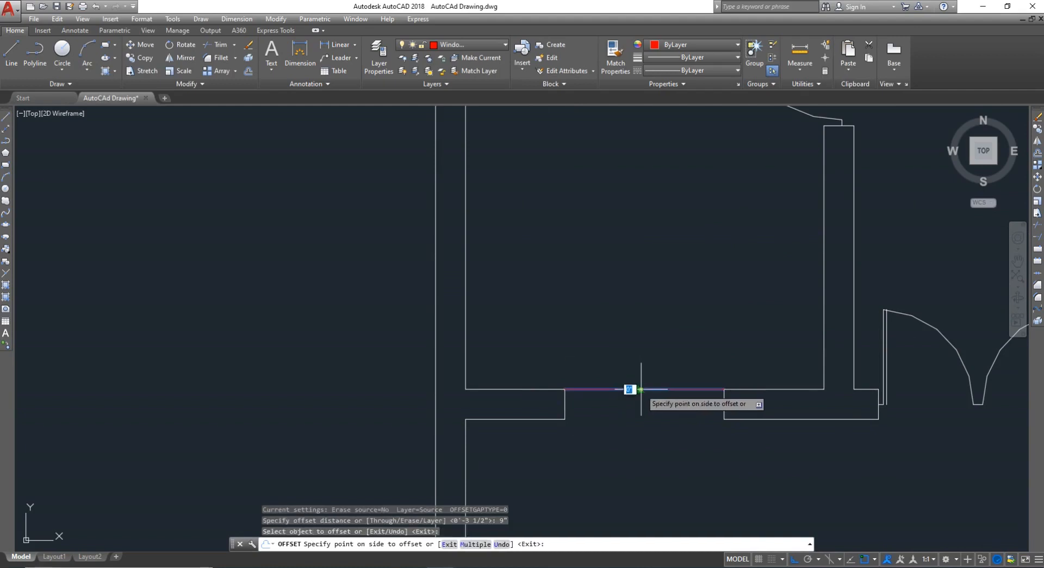
left_click(638, 412)
key("Escape")
- Offset the upper window line 5.5" downward to add an inner window line
scroll(629, 403, "up", 4)
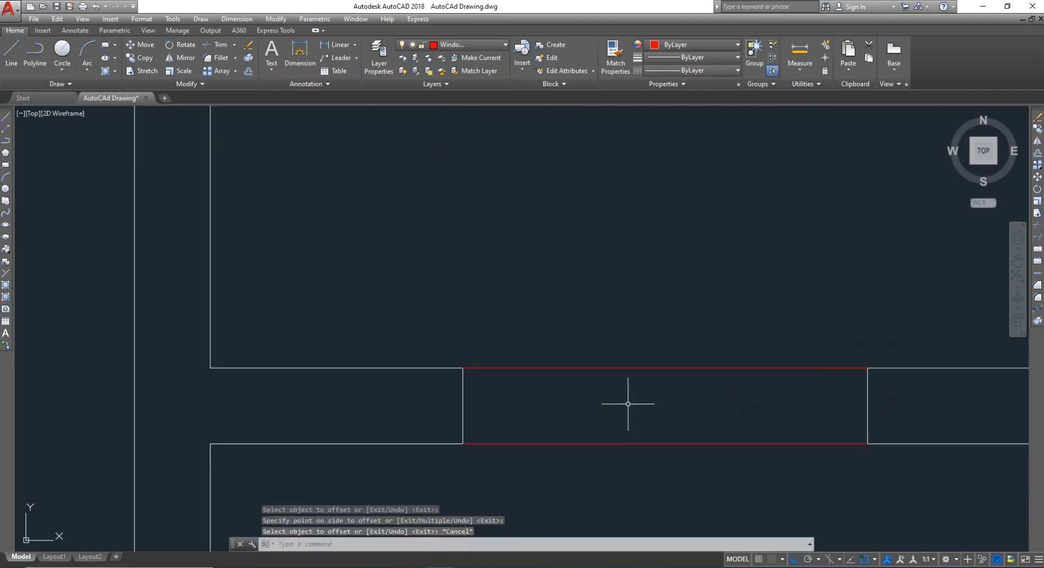
key("Return")
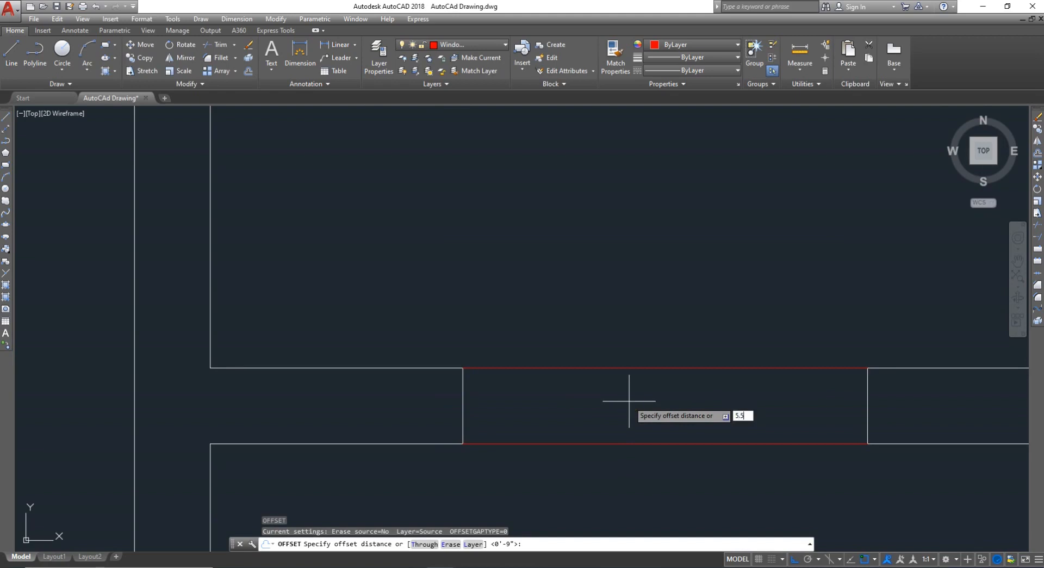
type("5.5\"")
key("Return")
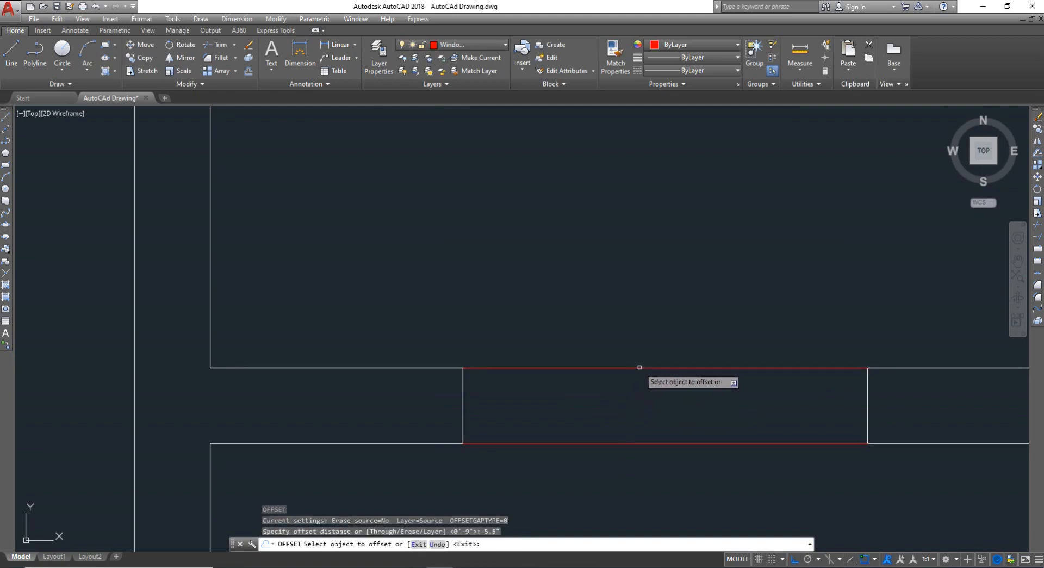
left_click(638, 368)
left_click(641, 396)
key("Escape")
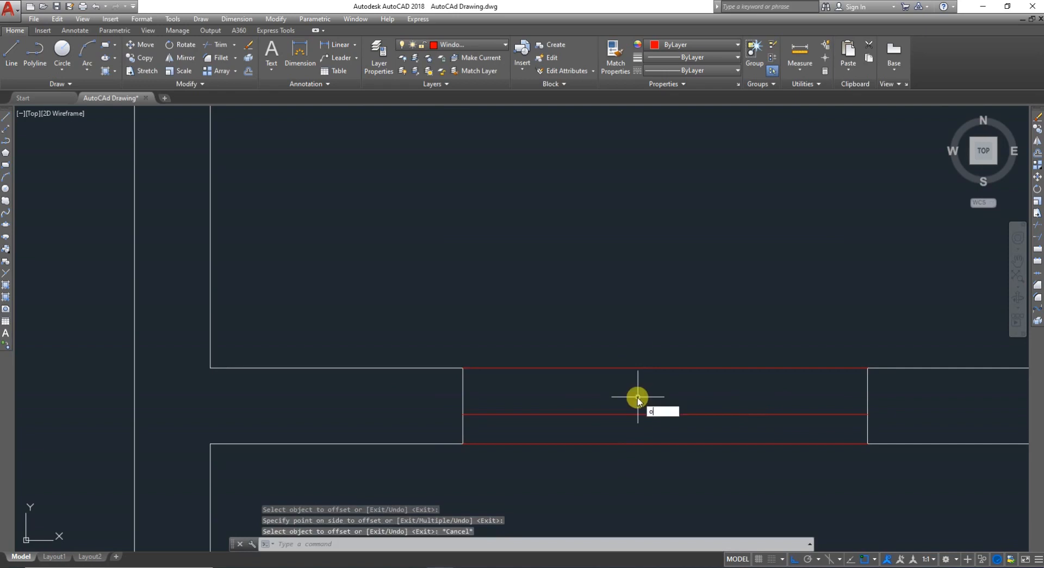
- Offset the upper window line 3.6" downward to add the second inner line of the interior wall's window
type("o")
key("Return")
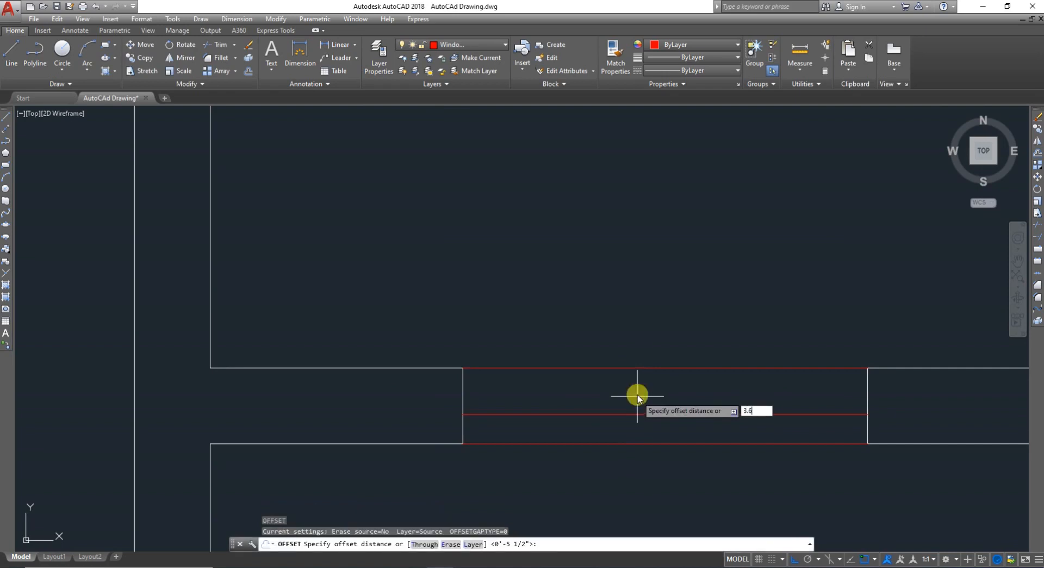
key("Return")
left_click(639, 368)
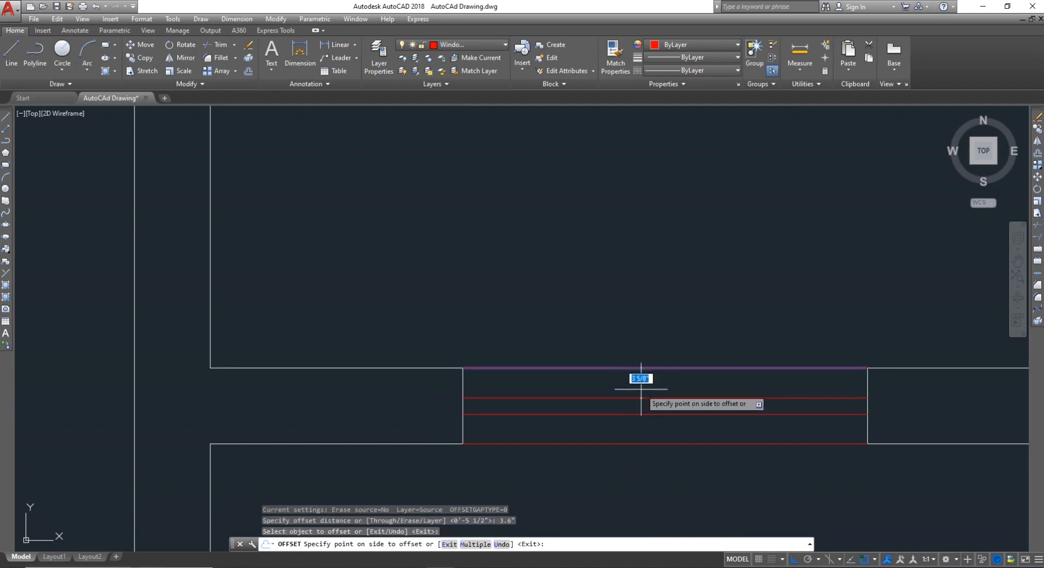
left_click(641, 390)
scroll(653, 391, "down", 5)
key("Escape")
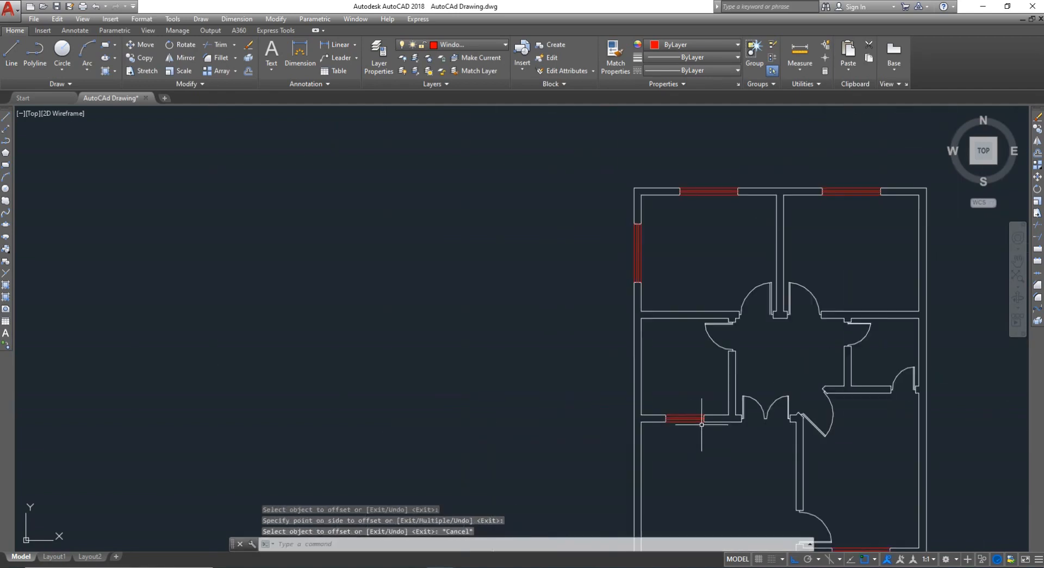
- Examine the windows placed in the wall openings throughout the floor plan, both close up and in the overall view
scroll(691, 417, "down", 2)
scroll(706, 453, "down", 5)
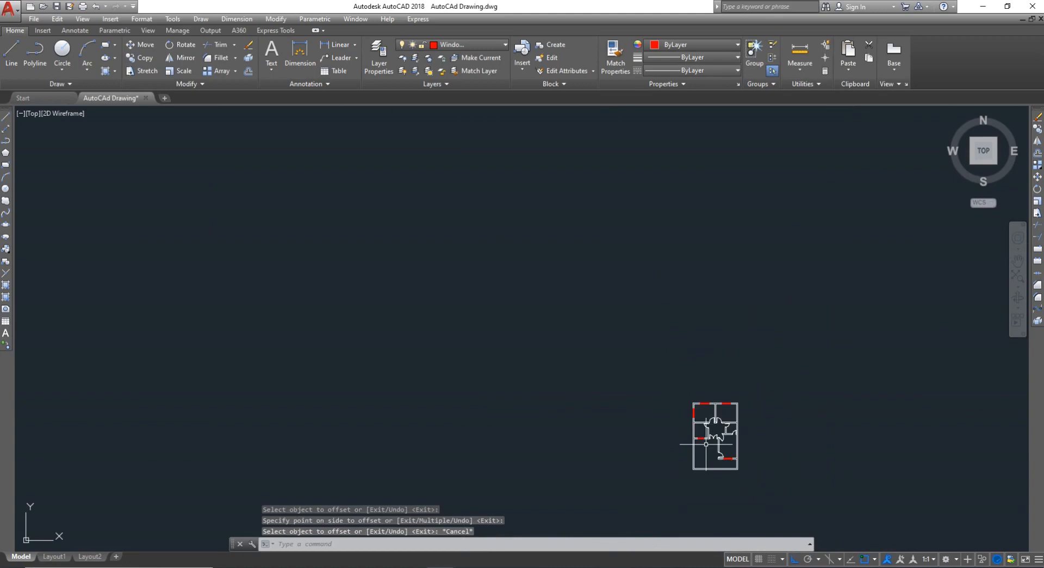
scroll(705, 454, "up", 5)
scroll(688, 440, "down", 2)
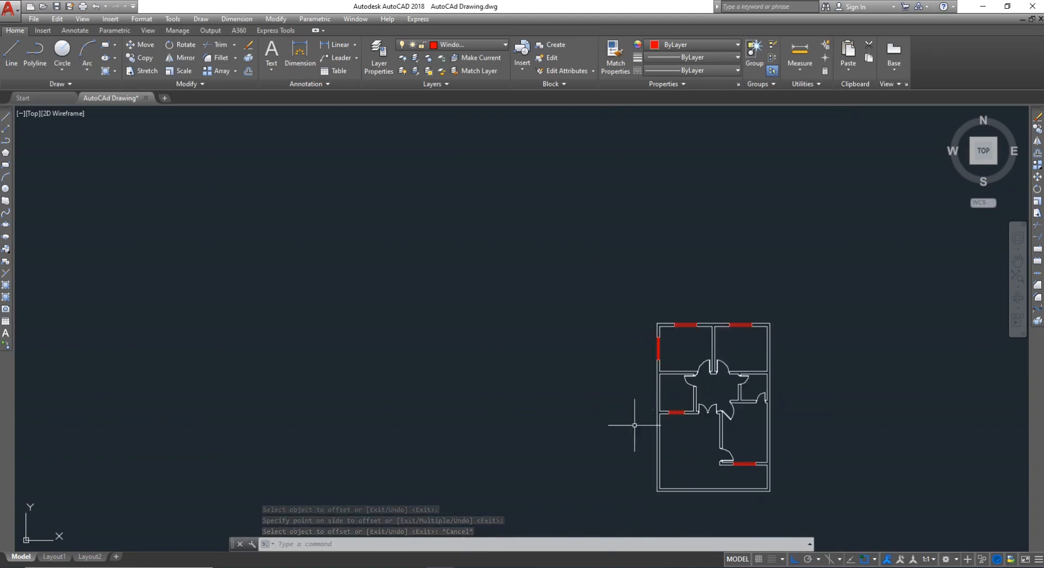
scroll(739, 321, "up", 8)
scroll(740, 322, "down", 8)
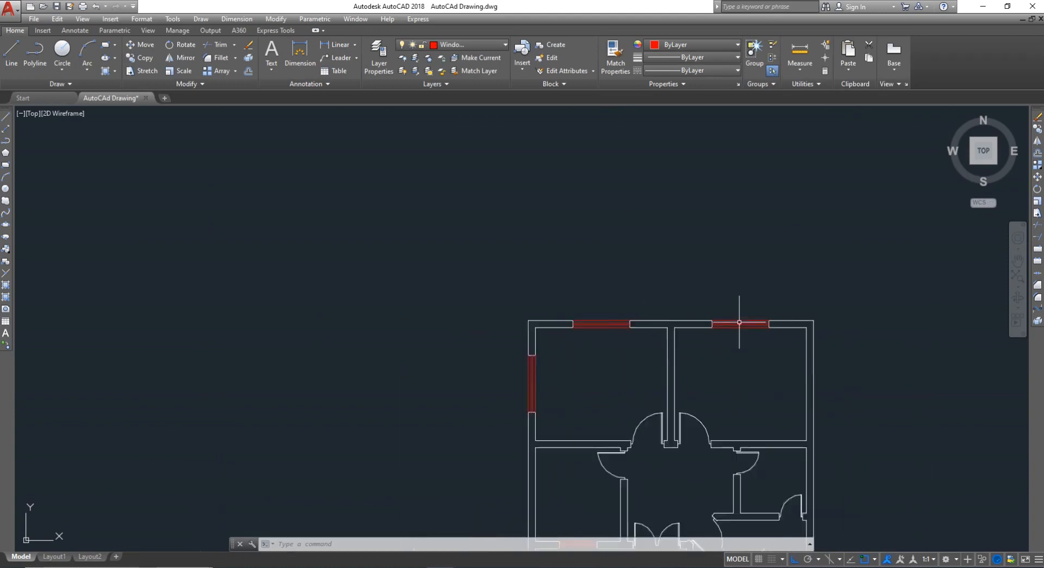
scroll(731, 343, "up", 8)
scroll(731, 343, "down", 4)
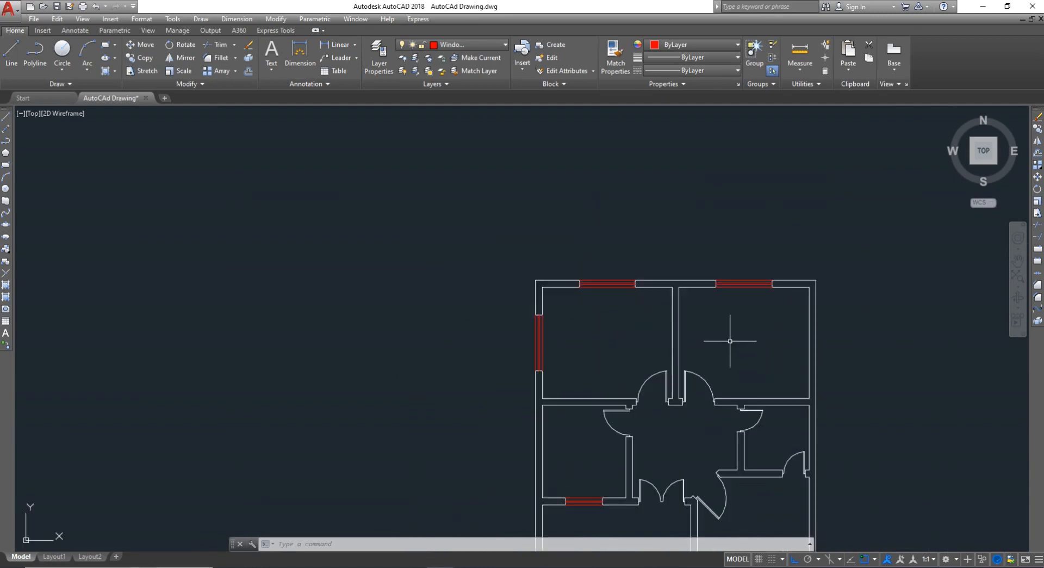
scroll(723, 288, "up", 2)
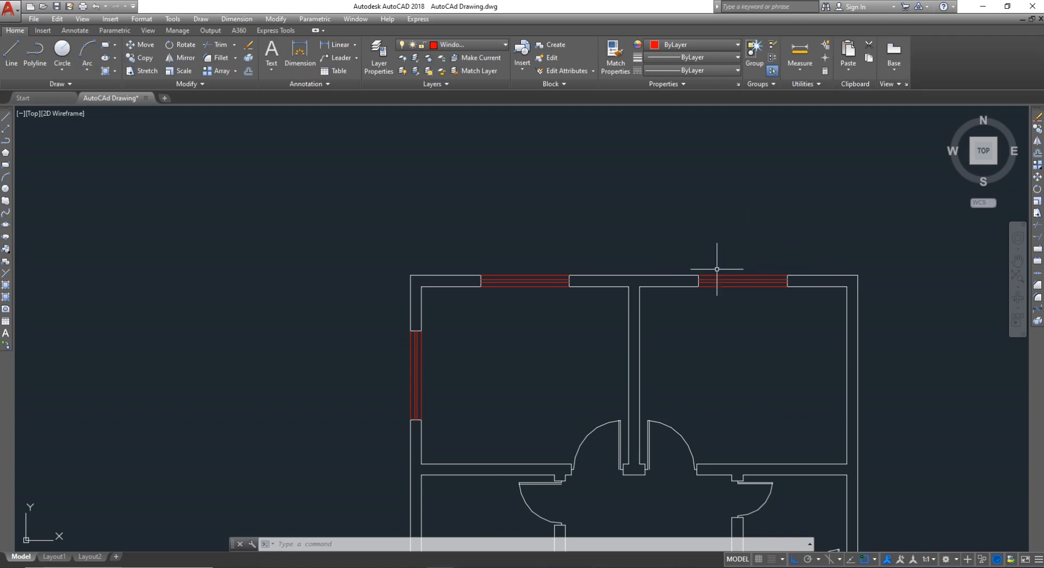
scroll(717, 268, "down", 6)
scroll(712, 277, "up", 6)
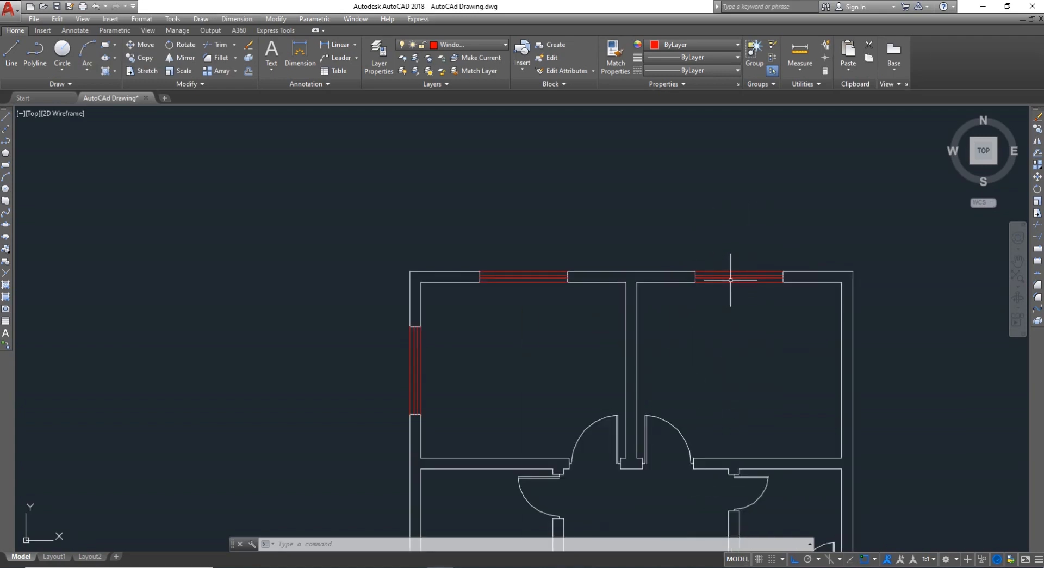
scroll(729, 281, "down", 4)
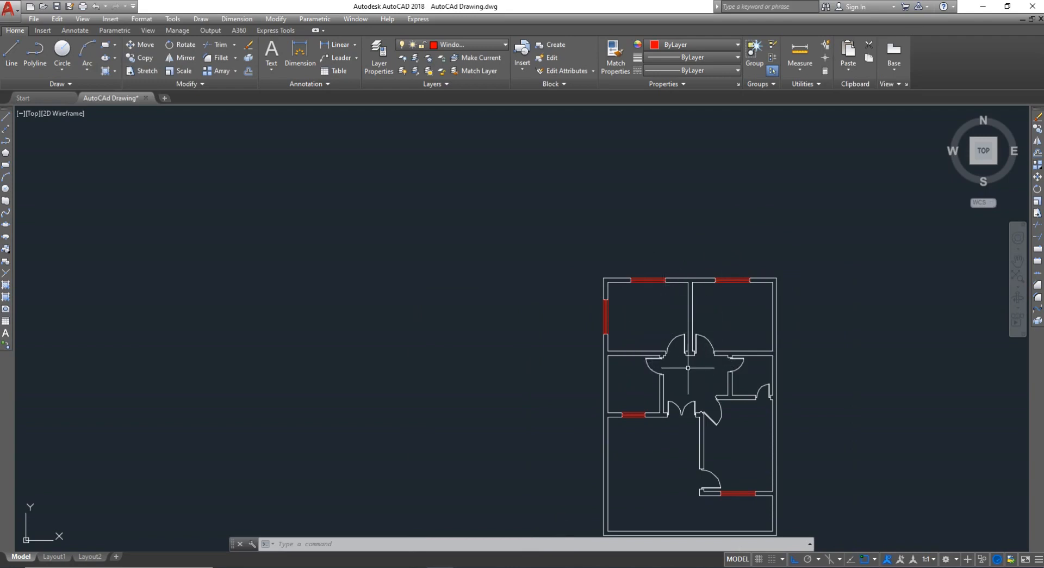
scroll(671, 280, "up", 4)
scroll(615, 318, "down", 4)
scroll(616, 322, "up", 5)
scroll(598, 298, "down", 6)
scroll(726, 170, "up", 4)
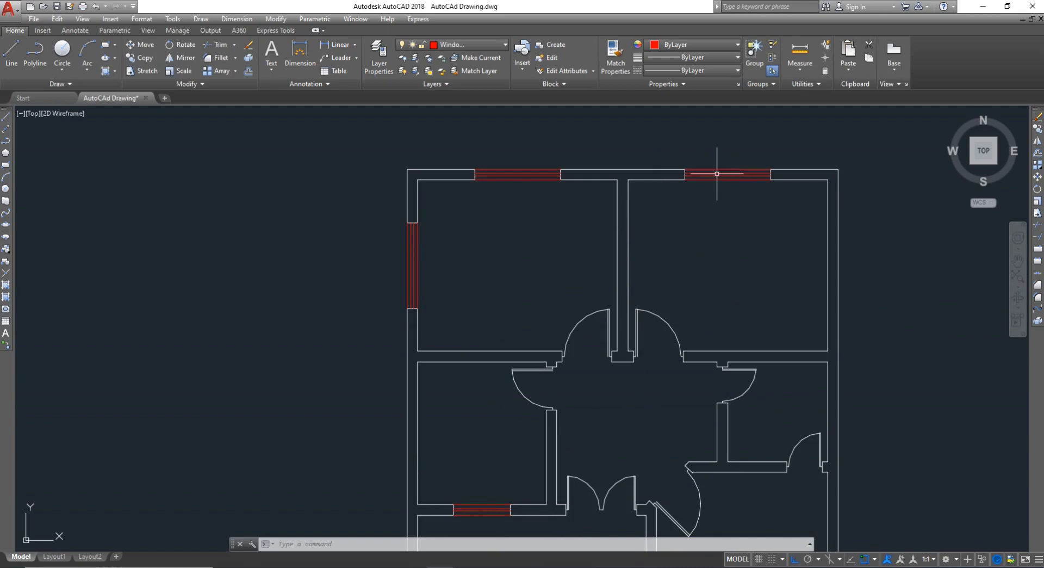
scroll(713, 173, "down", 2)
scroll(707, 172, "up", 4)
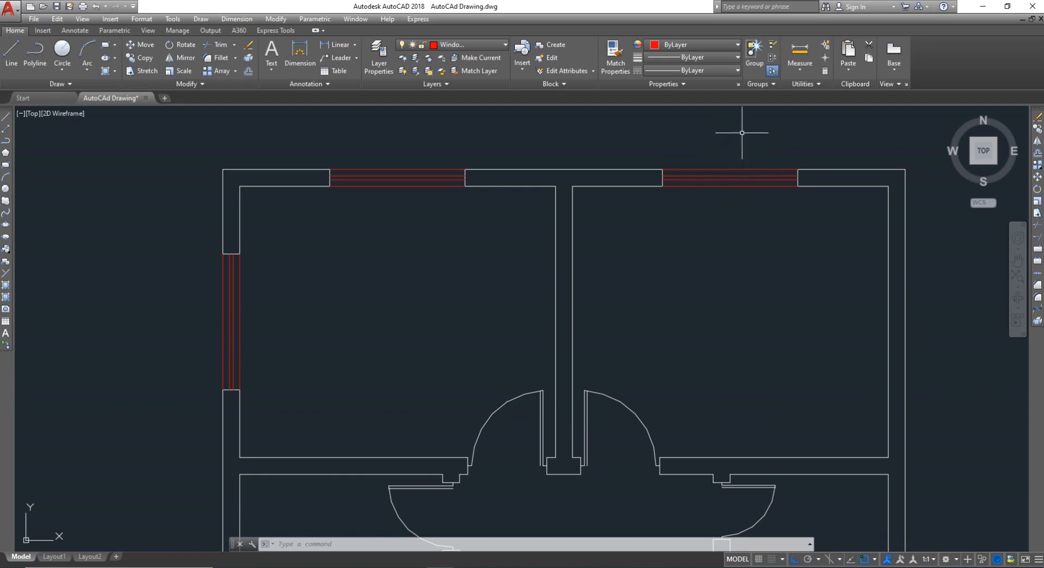
scroll(750, 177, "down", 2)
scroll(751, 177, "down", 2)
scroll(747, 243, "down", 2)
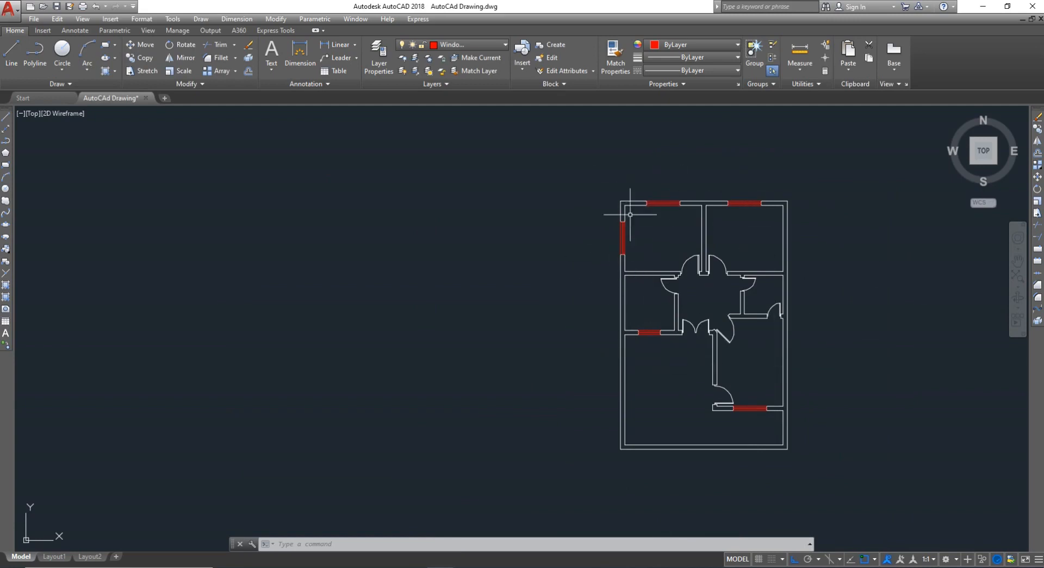
- Inspect the red windows in the outer walls of the two upper rooms and check the floor plan as a whole
scroll(749, 198, "up", 2)
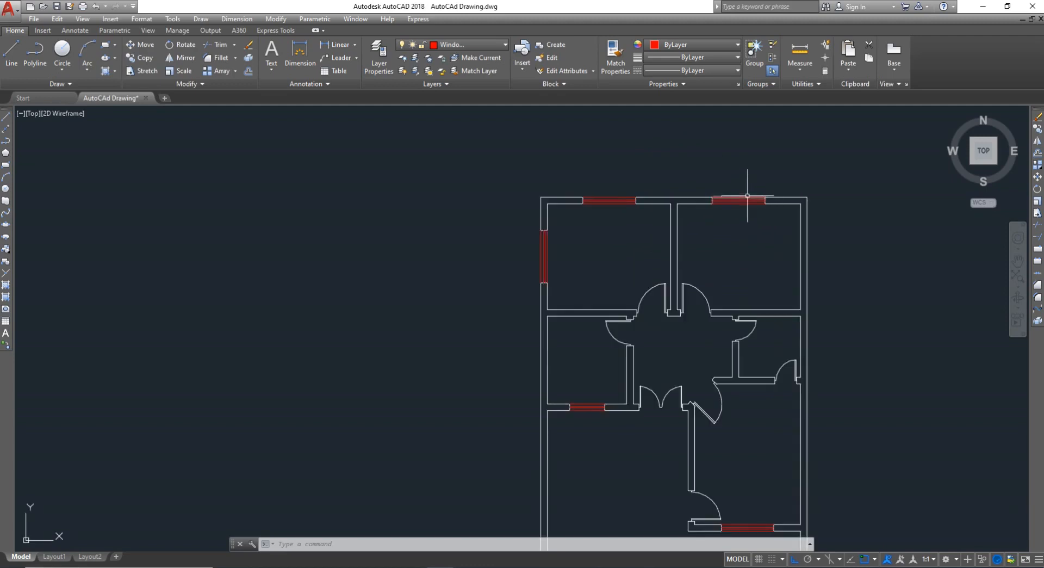
scroll(747, 195, "up", 4)
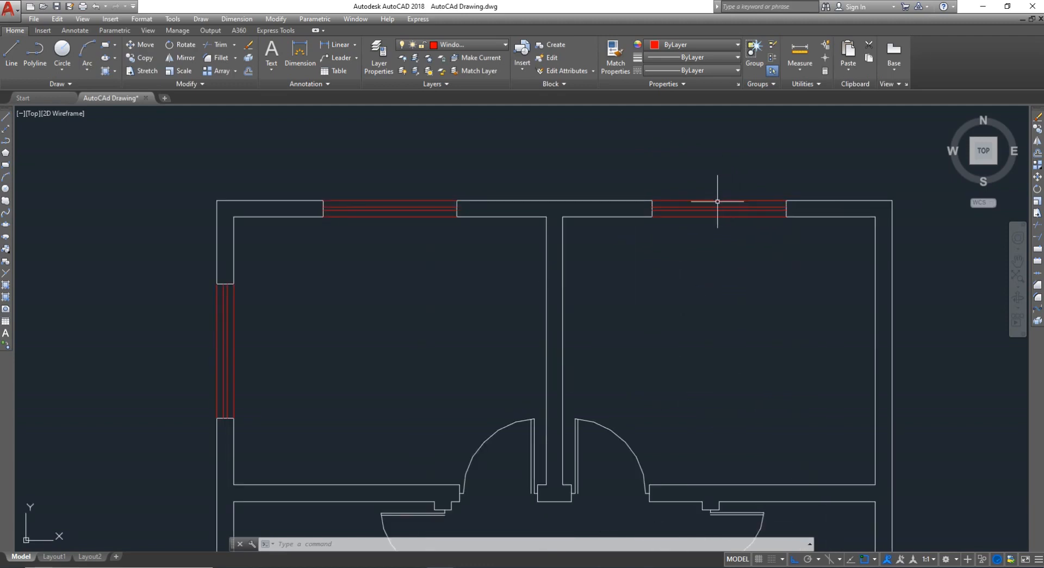
scroll(718, 201, "down", 2)
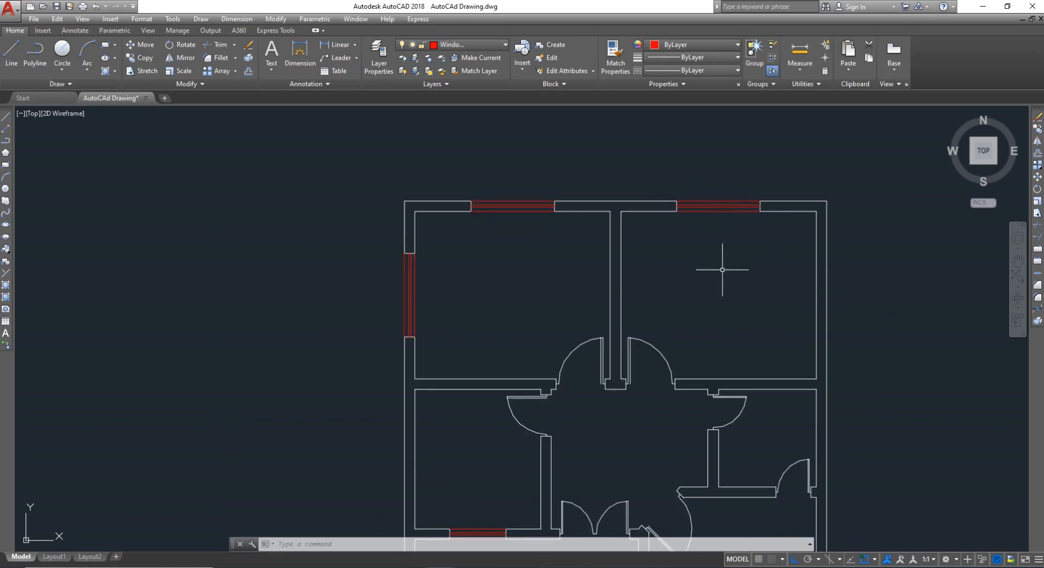
scroll(732, 313, "down", 4)
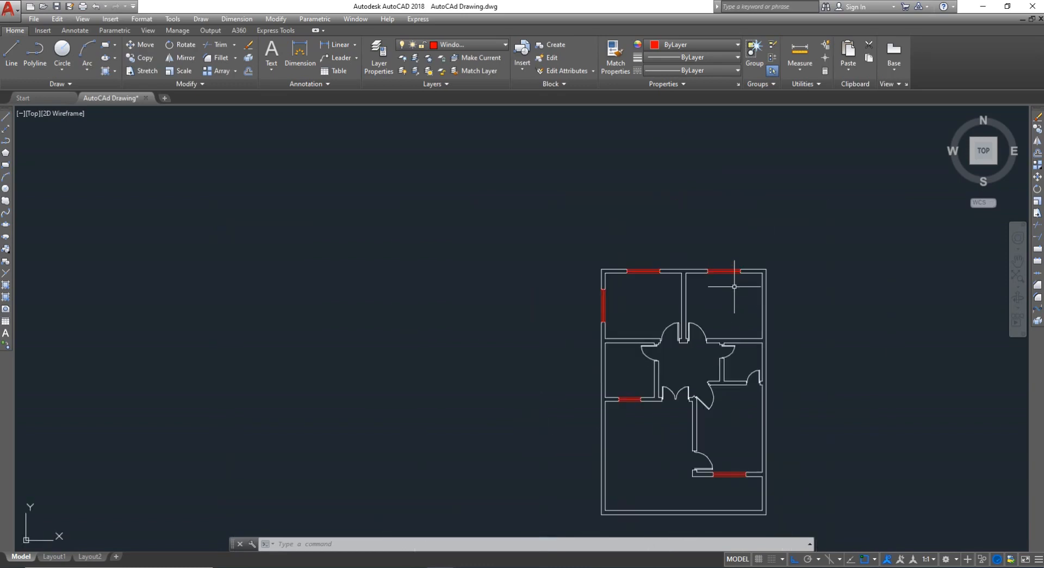
scroll(710, 304, "up", 2)
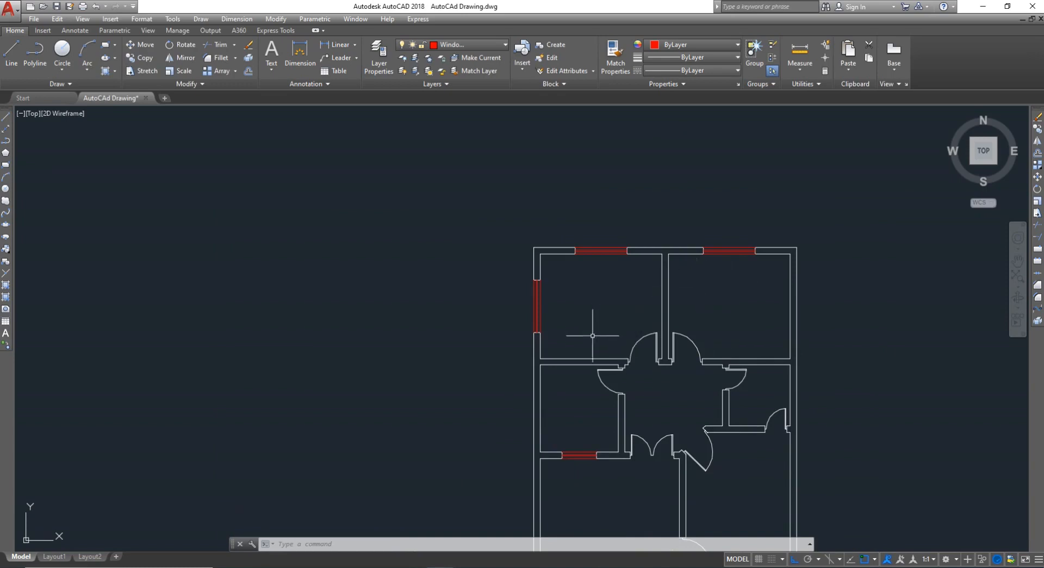
scroll(607, 375, "down", 4)
scroll(617, 418, "up", 4)
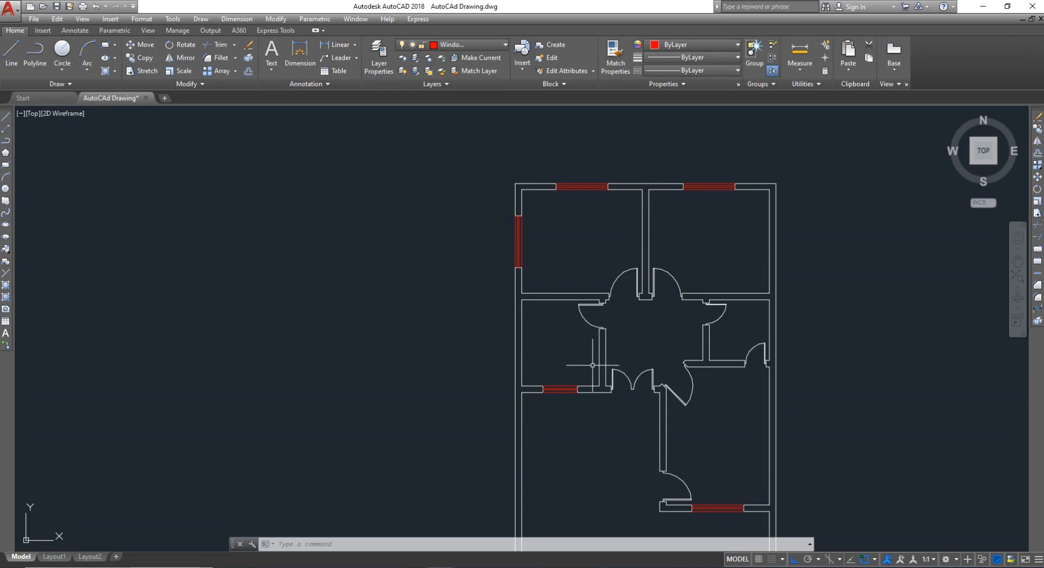
scroll(595, 353, "down", 2)
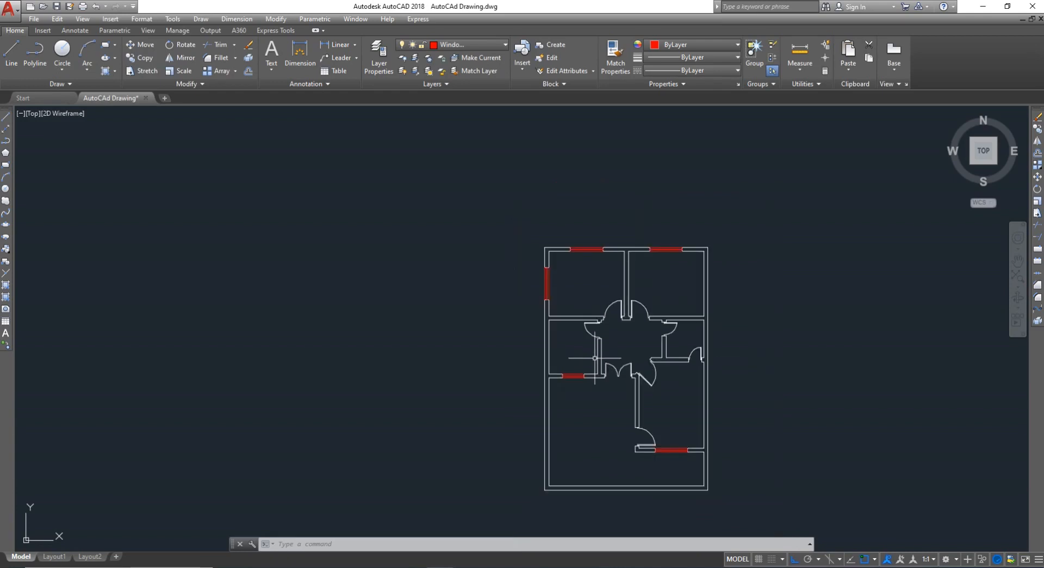